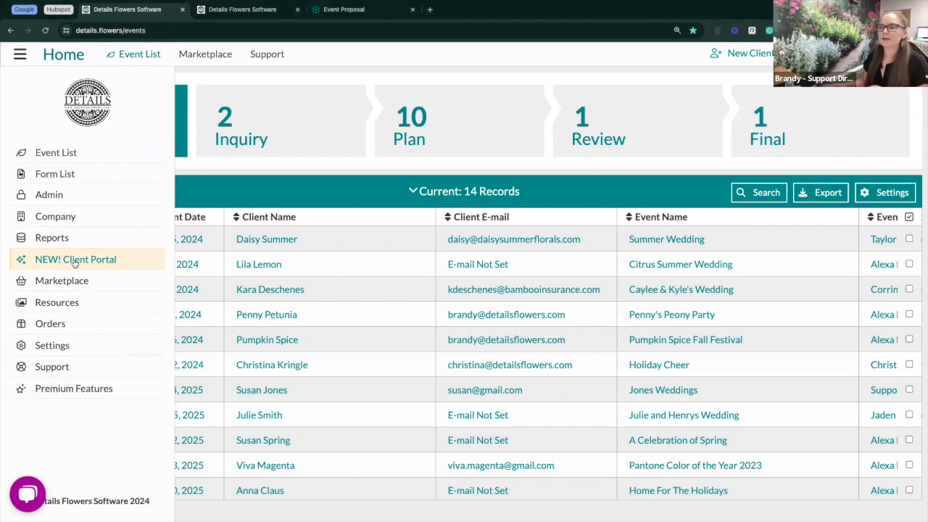
Open the client portal settings and compare the company info with the details shown in the event proposal page's side menu.
{"action": "left_click", "coordinate": [75, 261]}
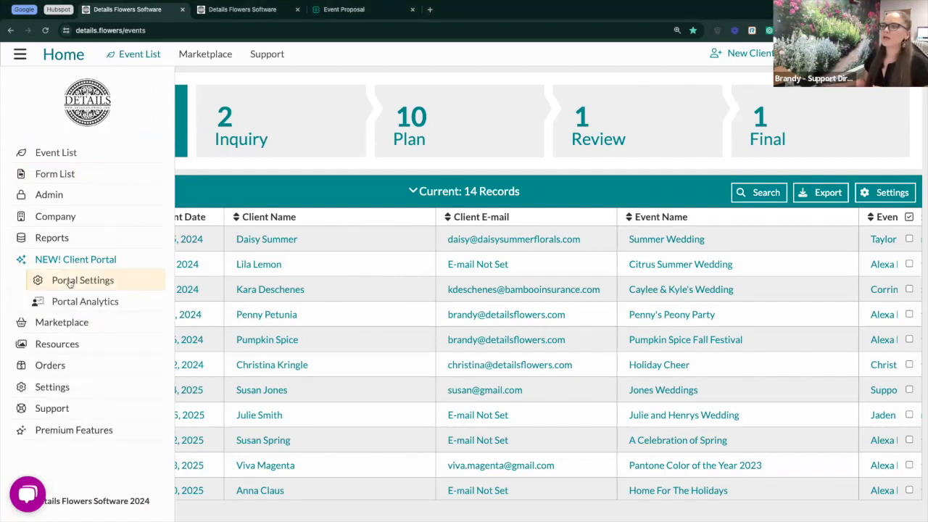
{"action": "left_click", "coordinate": [77, 283]}
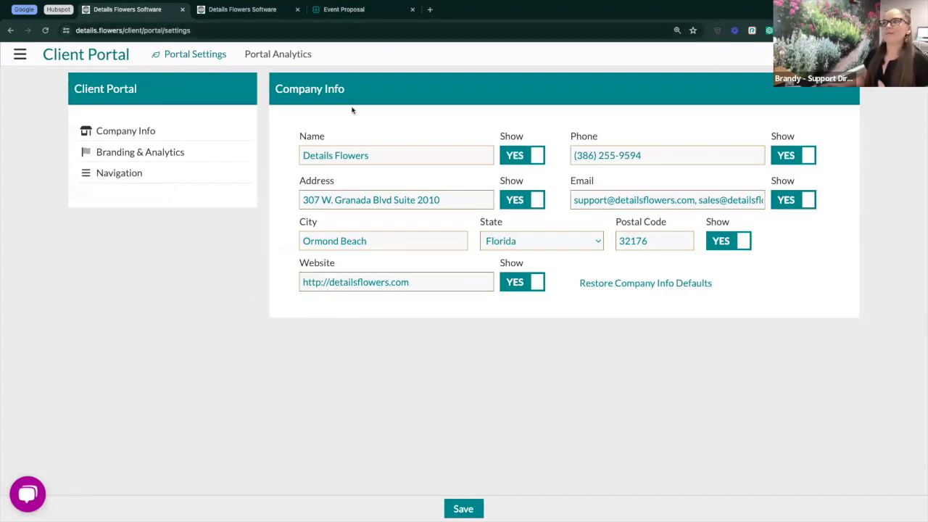
{"action": "left_click", "coordinate": [363, 13]}
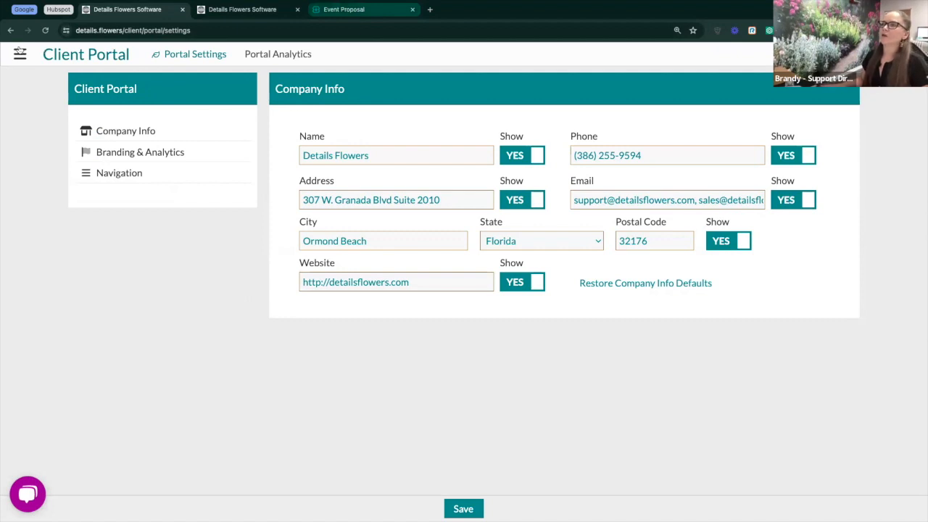
{"action": "left_click", "coordinate": [18, 52]}
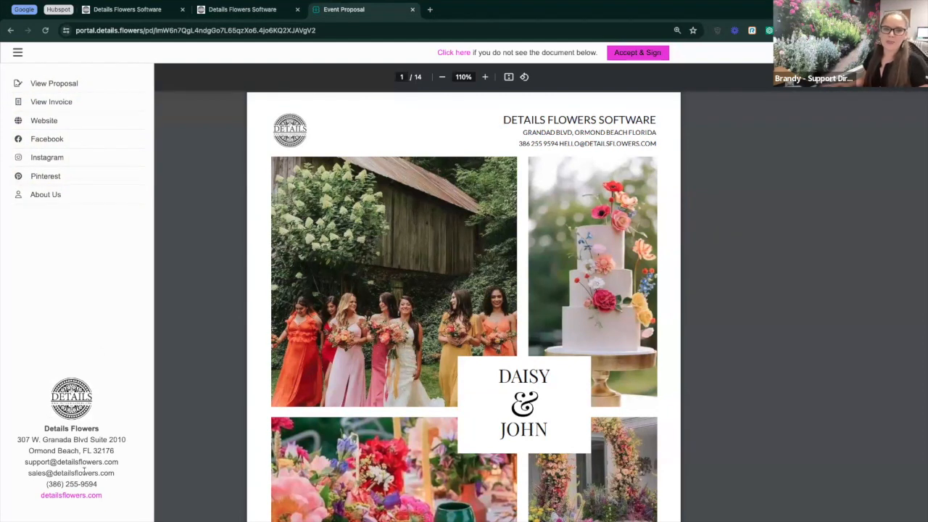
{"action": "left_click", "coordinate": [158, 13]}
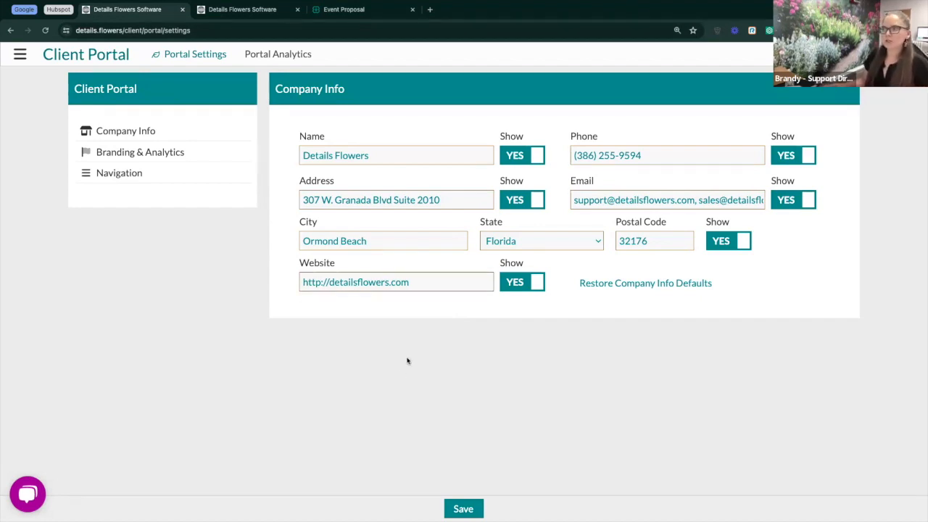
Turn the Show option for the company name and for the address off and back on.
{"action": "left_click", "coordinate": [511, 157]}
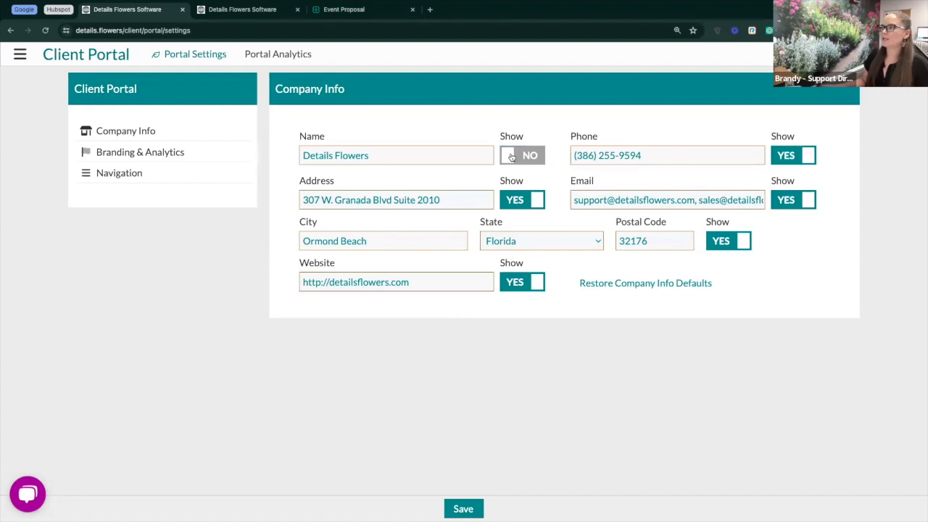
{"action": "left_click", "coordinate": [511, 157]}
{"action": "left_click", "coordinate": [517, 200]}
{"action": "left_click", "coordinate": [519, 199]}
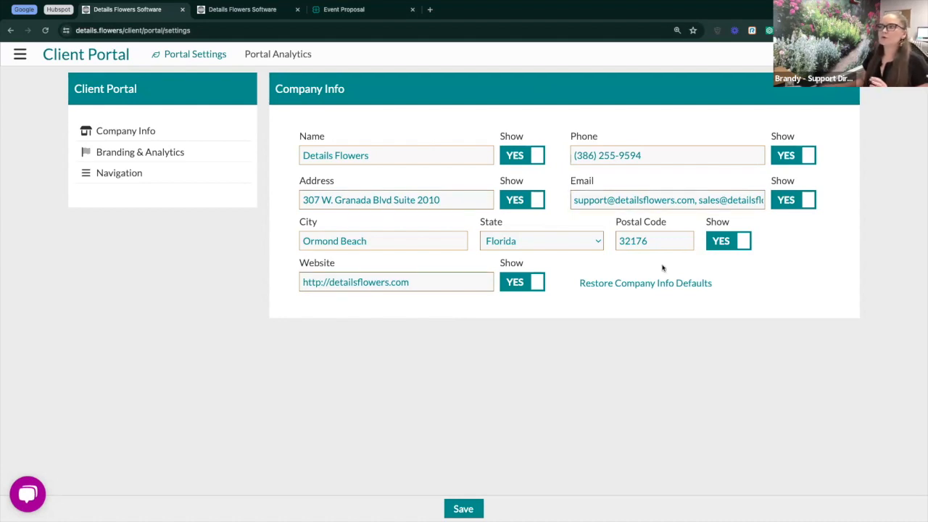
Look up the Company section's Info entry in the main navigation and return to the portal's company info.
{"action": "left_click", "coordinate": [21, 61]}
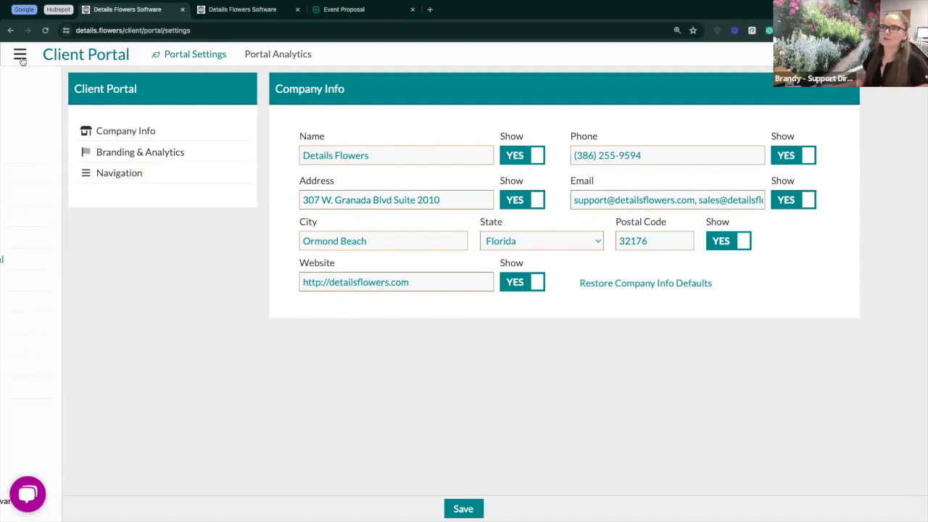
{"action": "left_click", "coordinate": [37, 216]}
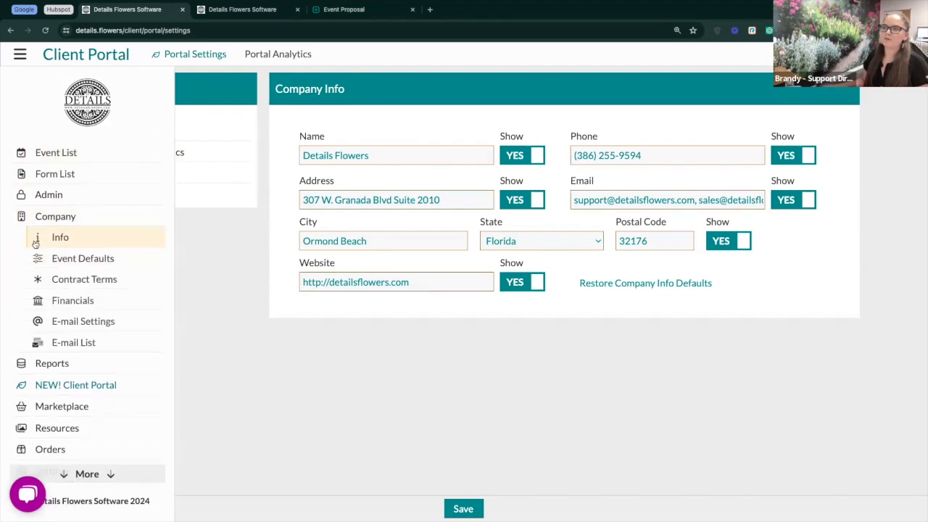
{"action": "left_click", "coordinate": [222, 252]}
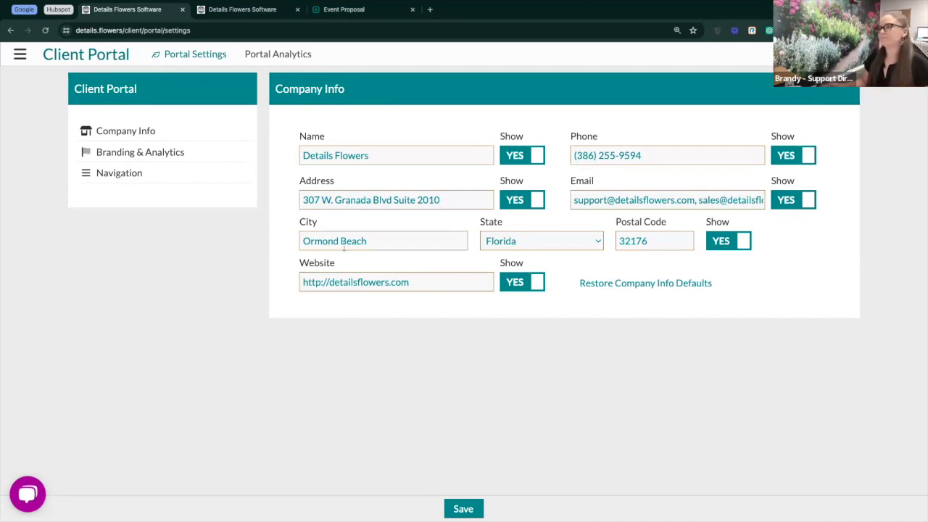
Open the portal's Branding & Analytics settings and search the favicon icons for "flower".
{"action": "left_click", "coordinate": [143, 156]}
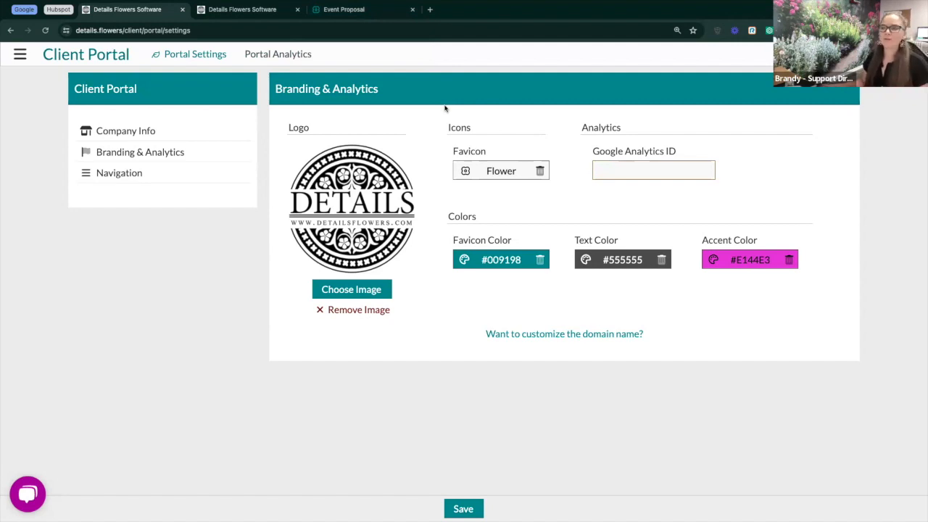
{"action": "left_click", "coordinate": [492, 173]}
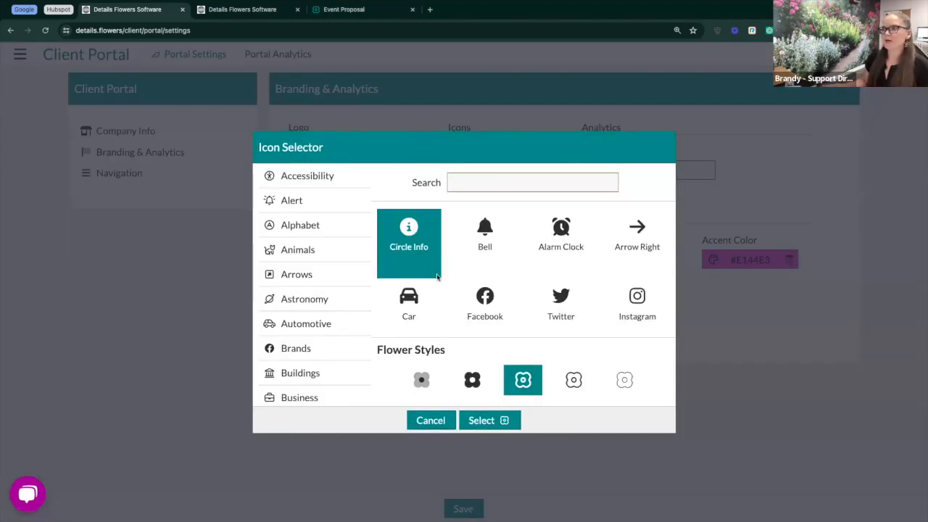
{"action": "left_click", "coordinate": [505, 185]}
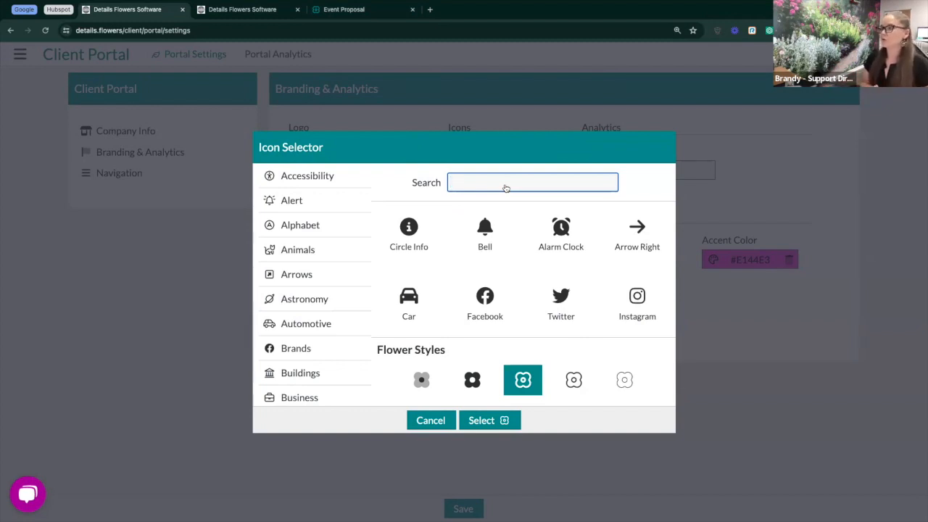
{"action": "type", "text": "flower"}
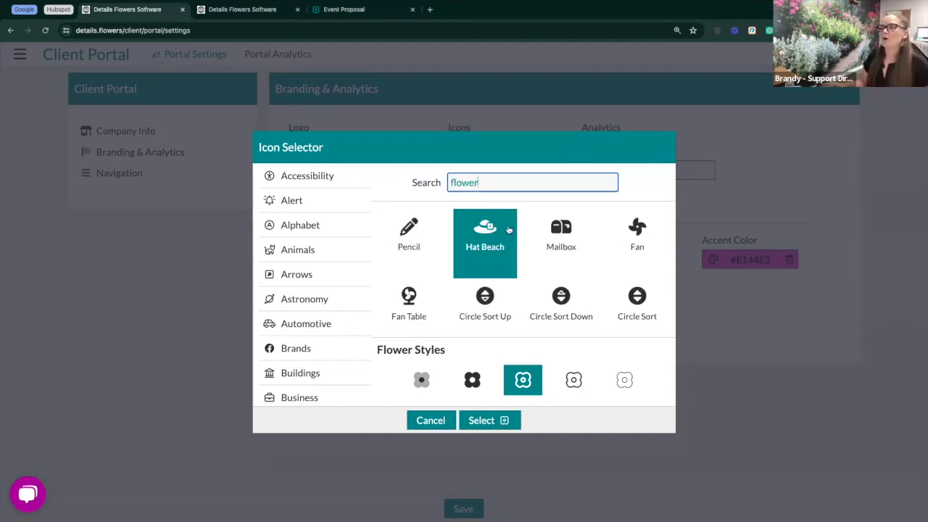
{"action": "scroll", "coordinate": [508, 229], "scroll_direction": "down", "scroll_amount": 2}
{"action": "scroll", "coordinate": [509, 230], "scroll_direction": "down", "scroll_amount": 1}
{"action": "scroll", "coordinate": [294, 219], "scroll_direction": "down", "scroll_amount": 1}
{"action": "scroll", "coordinate": [293, 220], "scroll_direction": "down", "scroll_amount": 3}
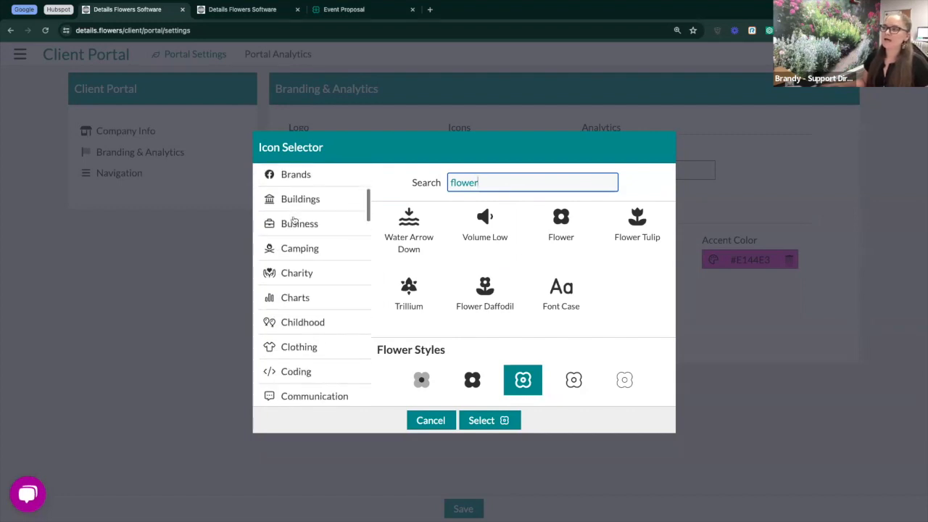
Browse the icons in the Business category of the icon selector.
{"action": "left_click", "coordinate": [291, 225]}
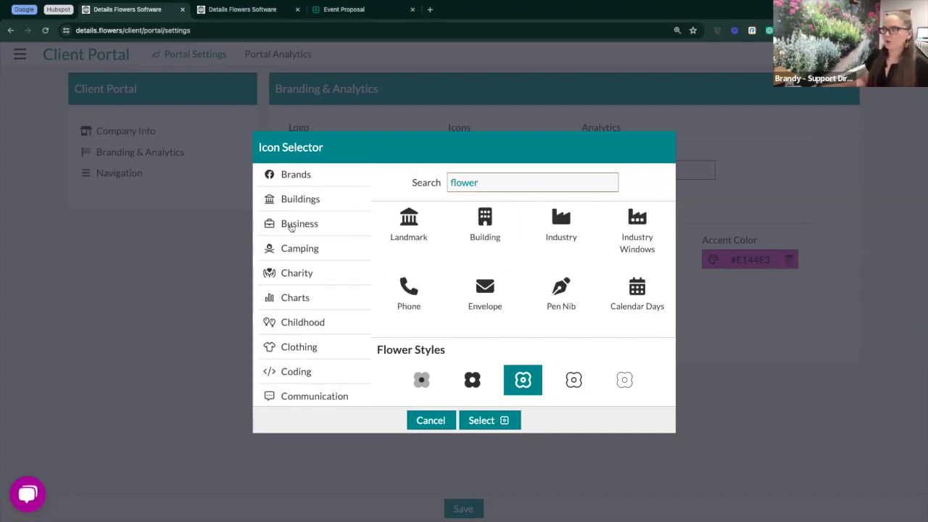
{"action": "scroll", "coordinate": [500, 250], "scroll_direction": "down", "scroll_amount": 2}
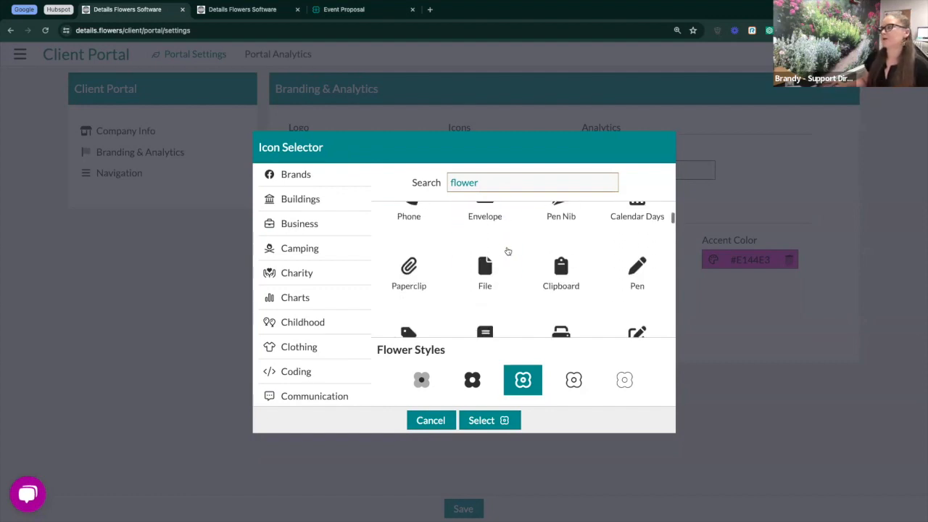
{"action": "scroll", "coordinate": [507, 251], "scroll_direction": "down", "scroll_amount": 2}
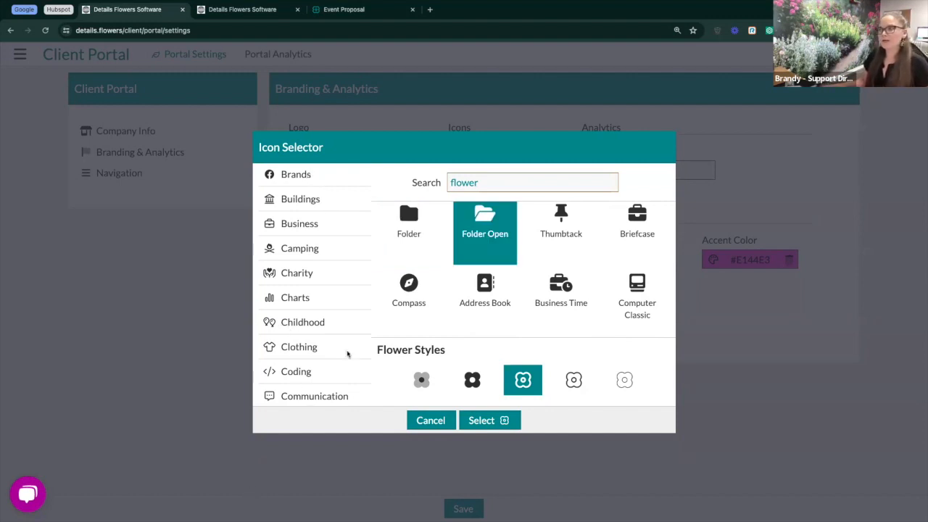
Return to the "flower" search results and choose the Flower icon as the favicon.
{"action": "left_click", "coordinate": [495, 182]}
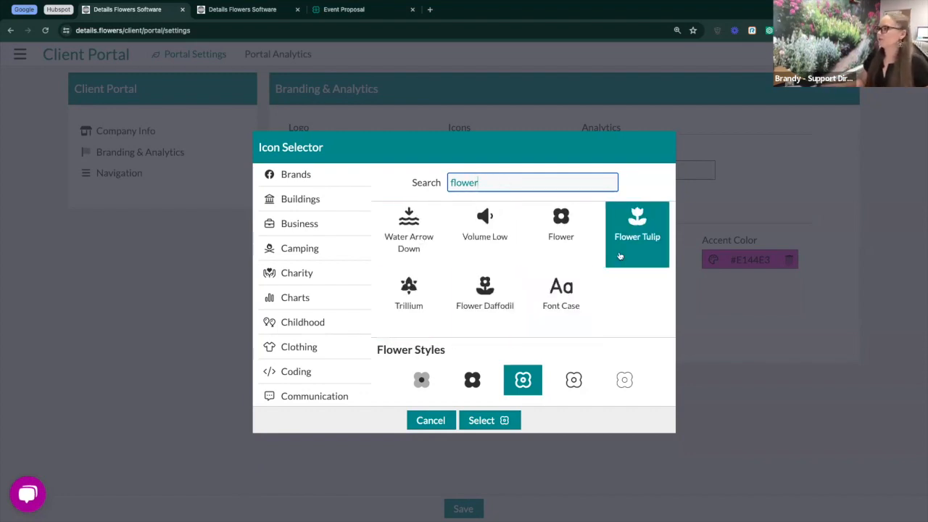
{"action": "left_click", "coordinate": [556, 248]}
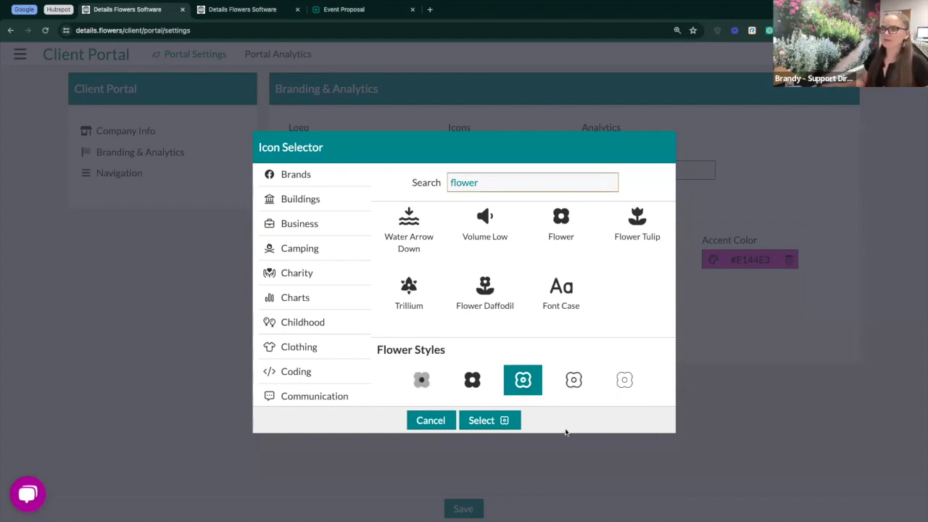
{"action": "left_click", "coordinate": [490, 422]}
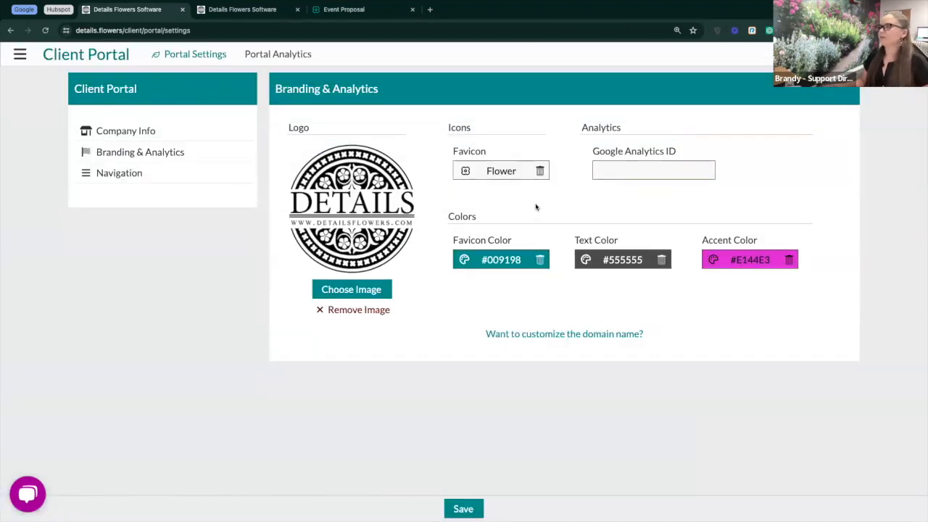
{"action": "left_click", "coordinate": [620, 170]}
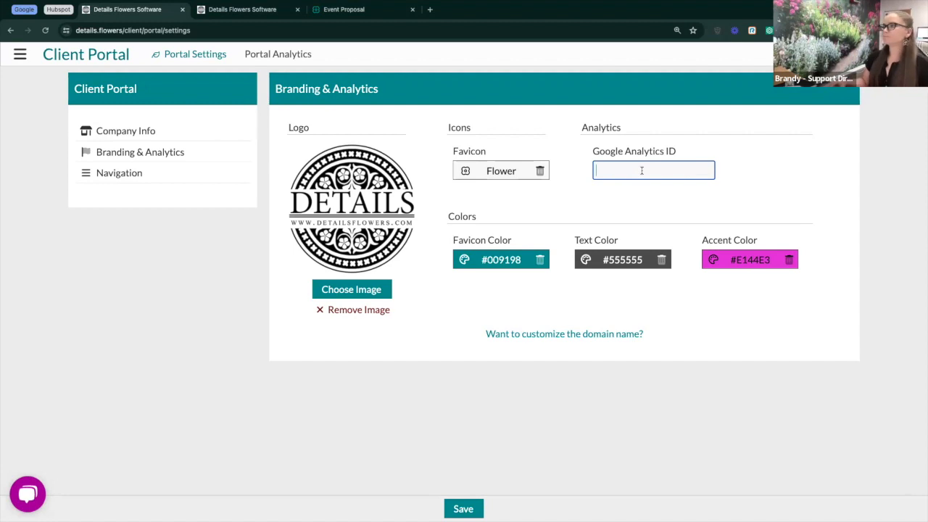
{"action": "left_click", "coordinate": [560, 285]}
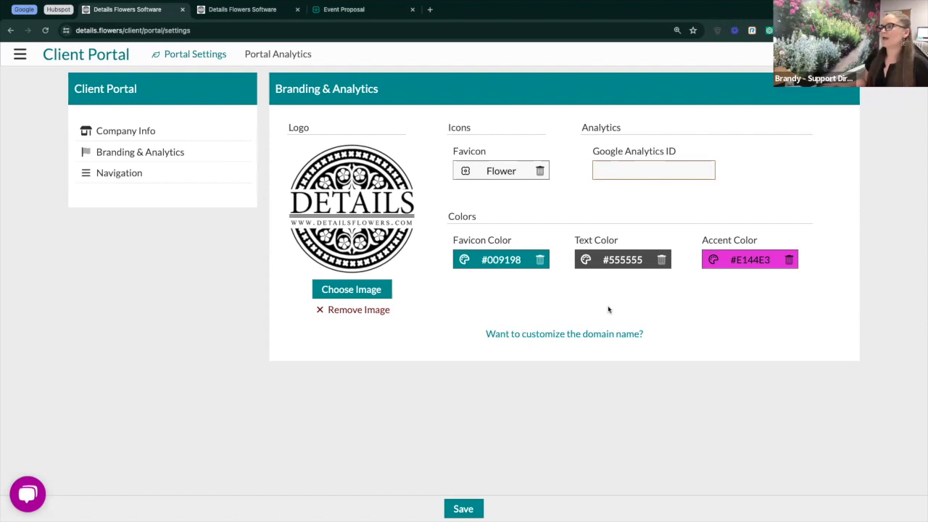
Change the favicon color to the slightly darker teal #008F96.
{"action": "left_click", "coordinate": [501, 262]}
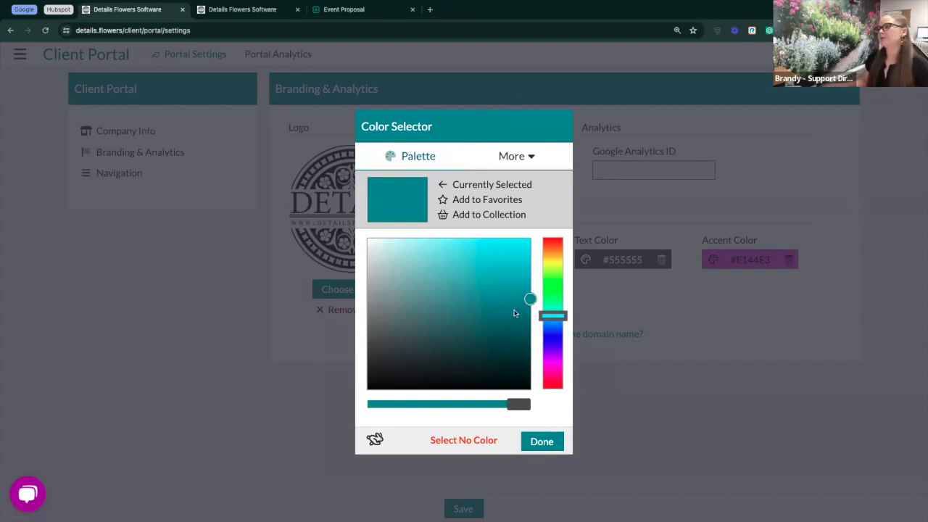
{"action": "mouse_move", "coordinate": [528, 303]}
{"action": "left_mouse_down"}
{"action": "mouse_move", "coordinate": [414, 302]}
{"action": "mouse_move", "coordinate": [474, 296]}
{"action": "mouse_move", "coordinate": [486, 263]}
{"action": "mouse_move", "coordinate": [519, 296]}
{"action": "left_mouse_up"}
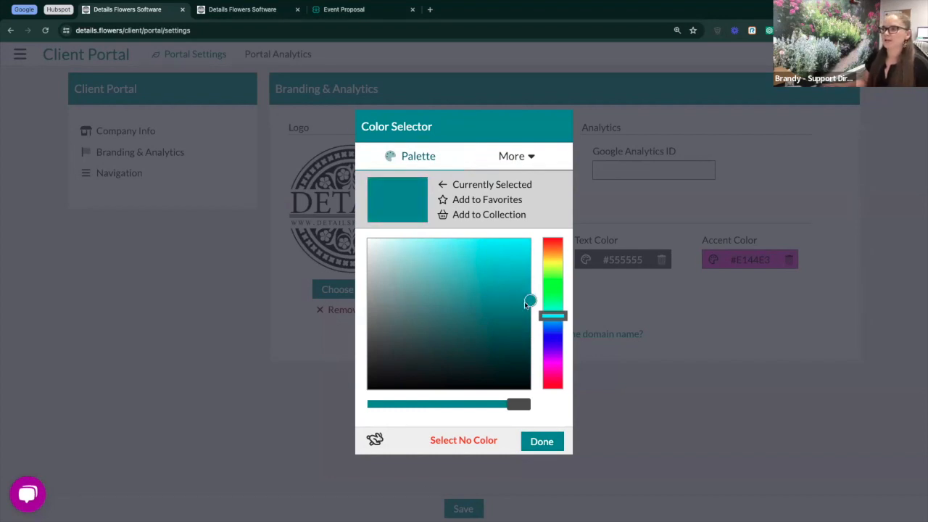
{"action": "left_click", "coordinate": [756, 372]}
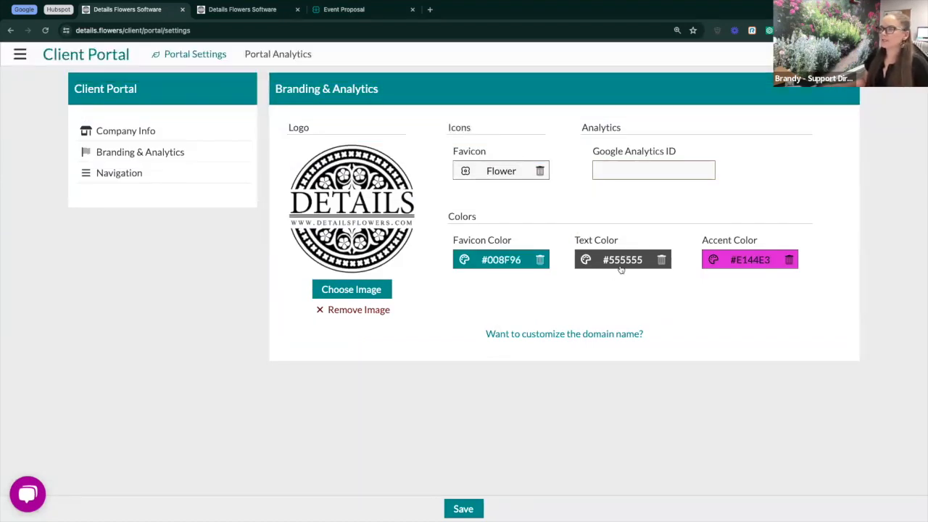
Examine the event proposal page's tab icon, colors and web address, and return to the branding settings.
{"action": "left_click", "coordinate": [344, 9]}
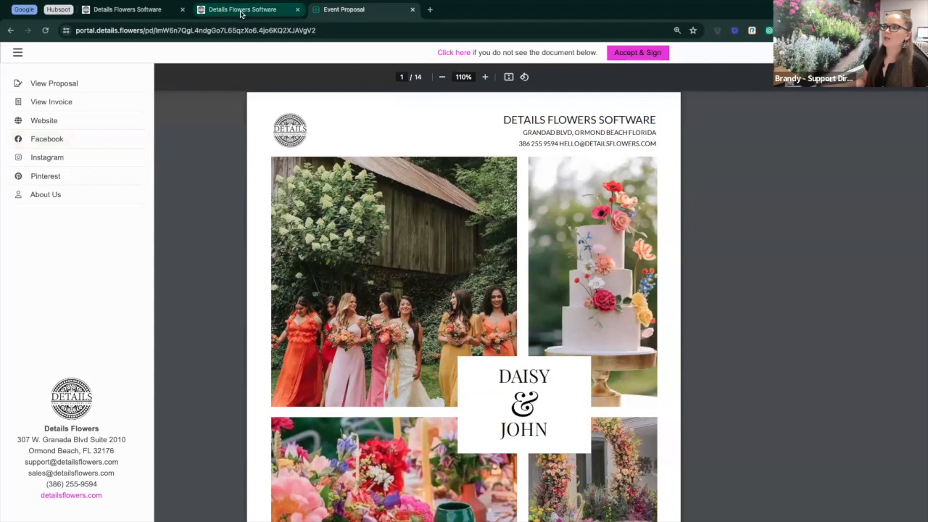
{"action": "left_click", "coordinate": [242, 13]}
{"action": "left_click", "coordinate": [158, 11]}
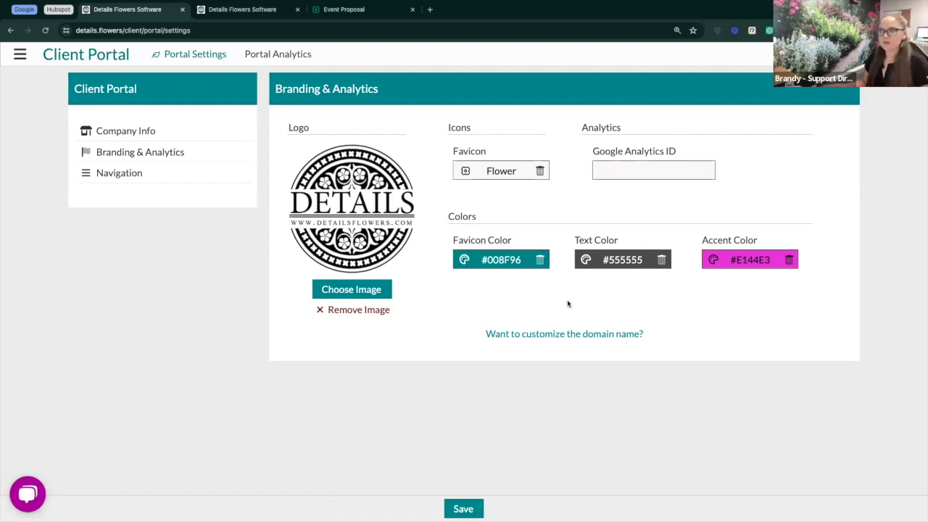
{"action": "left_click", "coordinate": [350, 10]}
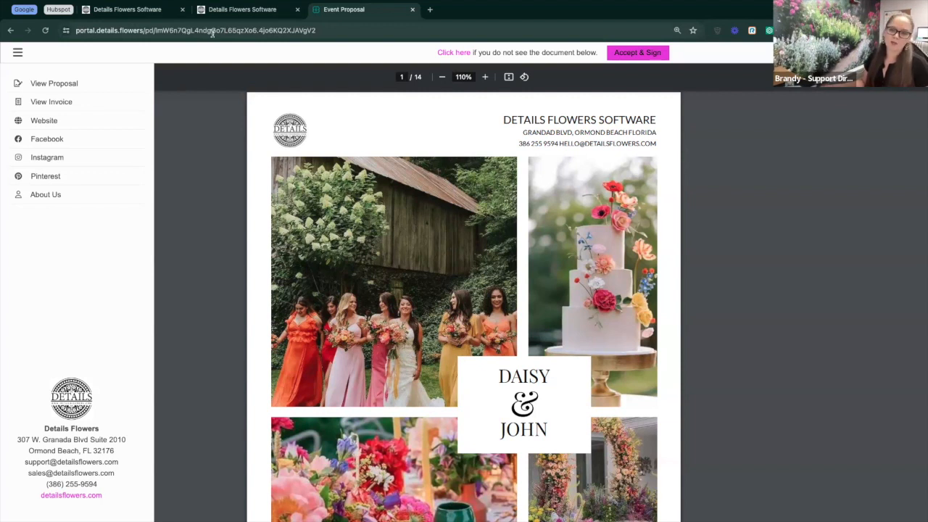
{"action": "left_click", "coordinate": [149, 14]}
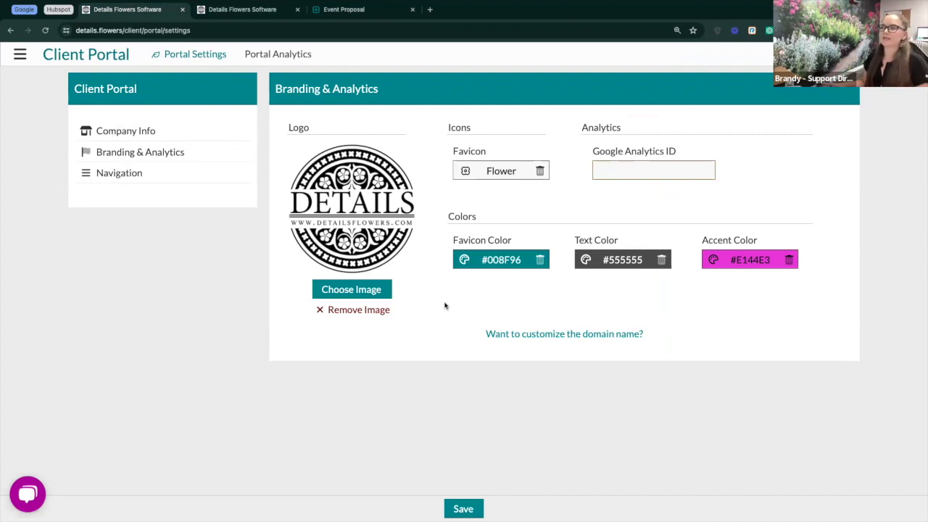
Open the portal's Navigation settings and add an empty navigation option at the end of the list.
{"action": "left_click", "coordinate": [129, 176]}
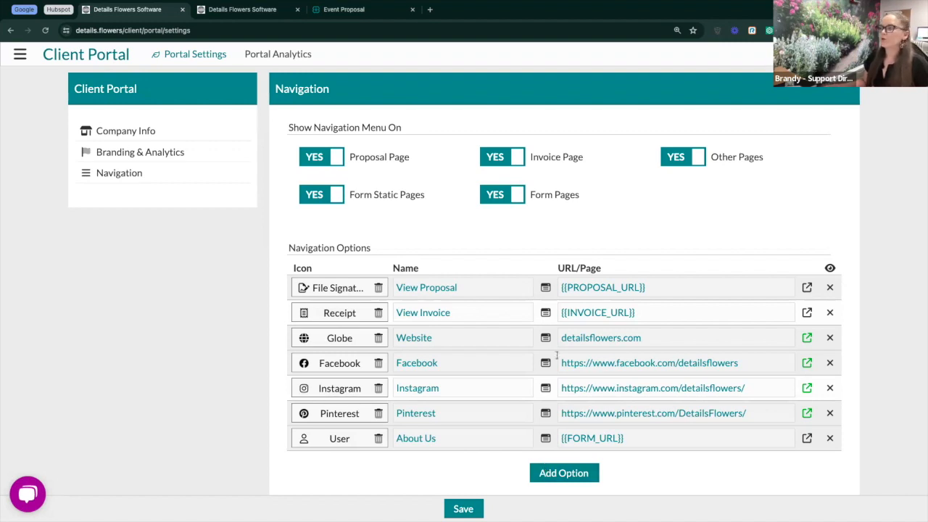
{"action": "left_click", "coordinate": [559, 473]}
{"action": "scroll", "coordinate": [449, 391], "scroll_direction": "down", "scroll_amount": 1}
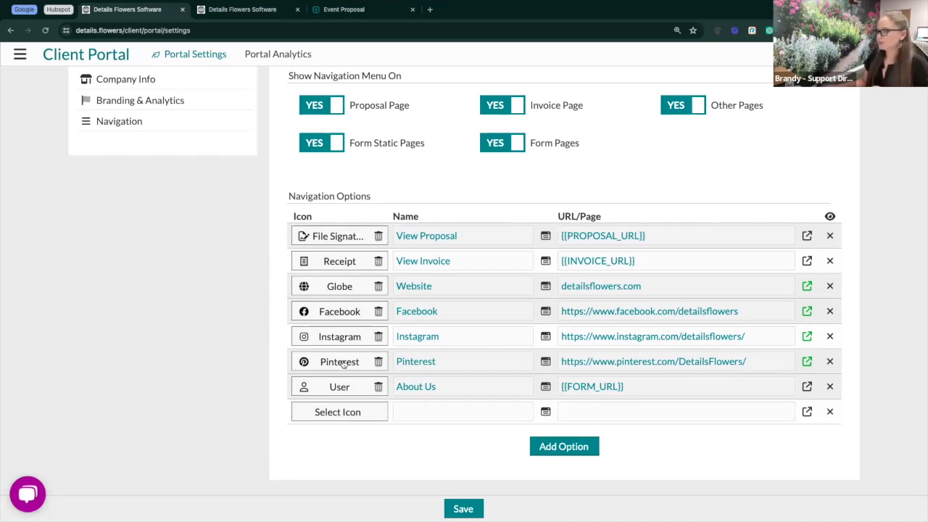
View the icon choices for the Website navigation option without changing it, and check the side menu on the event proposal page.
{"action": "left_click", "coordinate": [343, 290]}
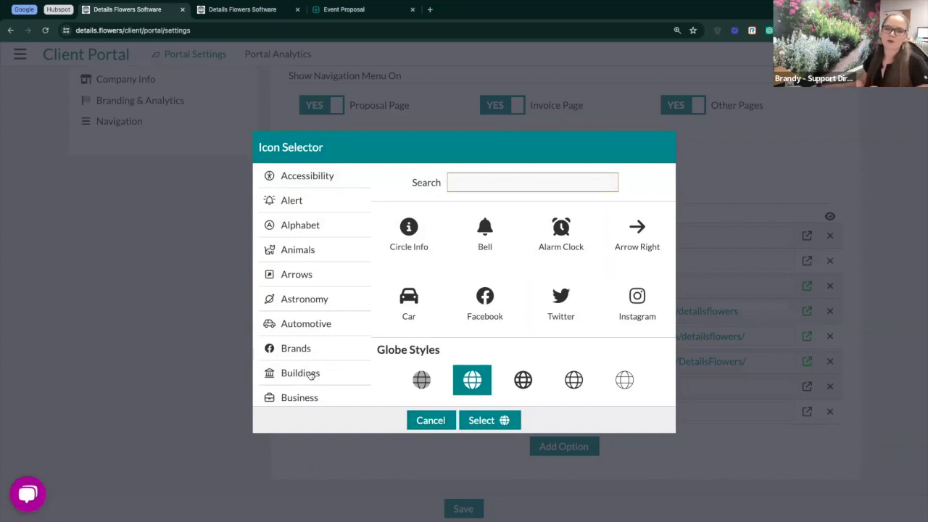
{"action": "left_click", "coordinate": [430, 420]}
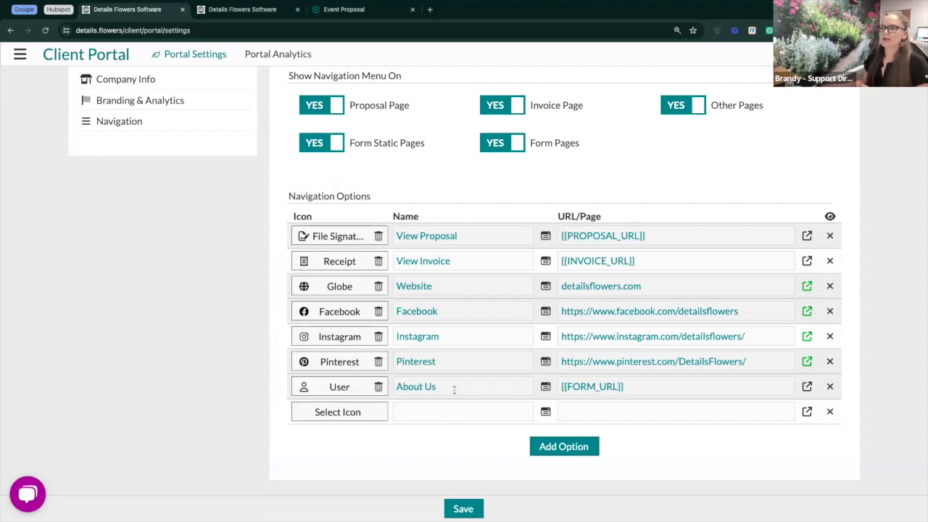
{"action": "left_click", "coordinate": [344, 10]}
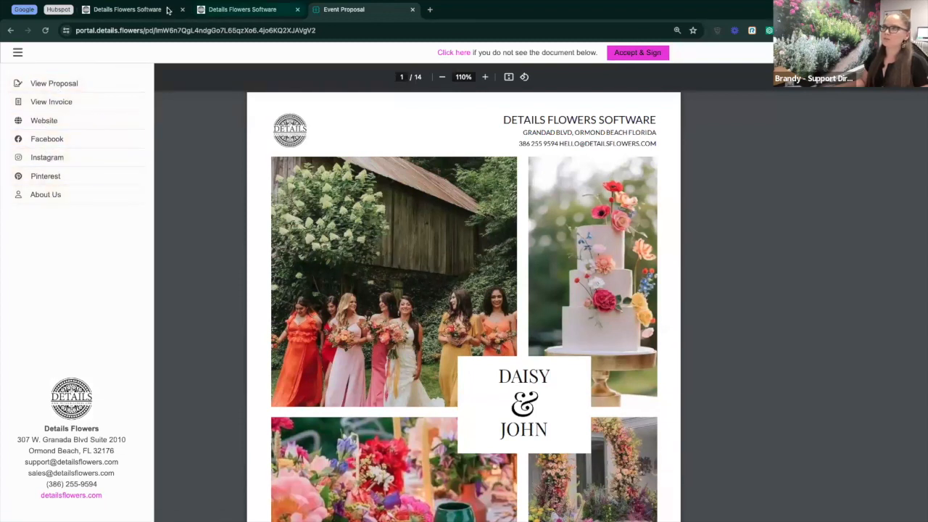
Return to the portal's Navigation settings and view the page choices for the Website and Pinterest links without changing them.
{"action": "left_click", "coordinate": [127, 9]}
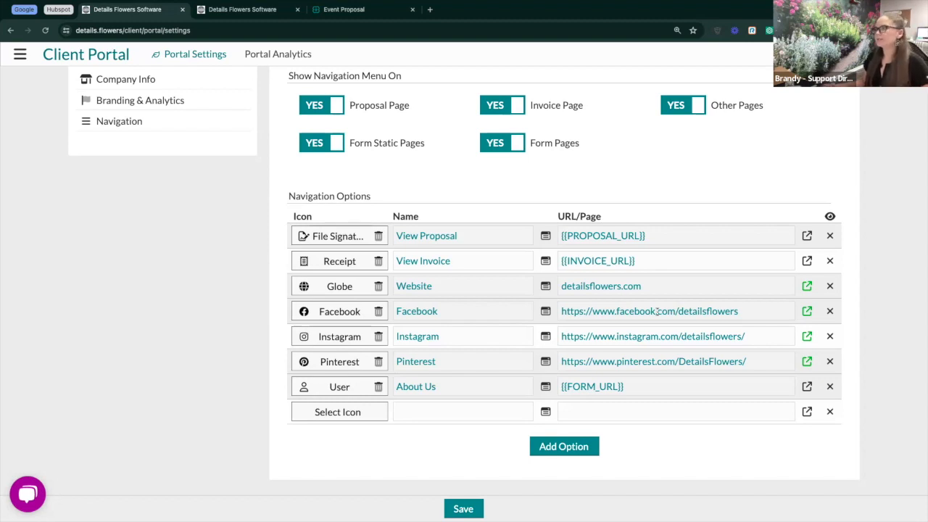
{"action": "left_click", "coordinate": [664, 288]}
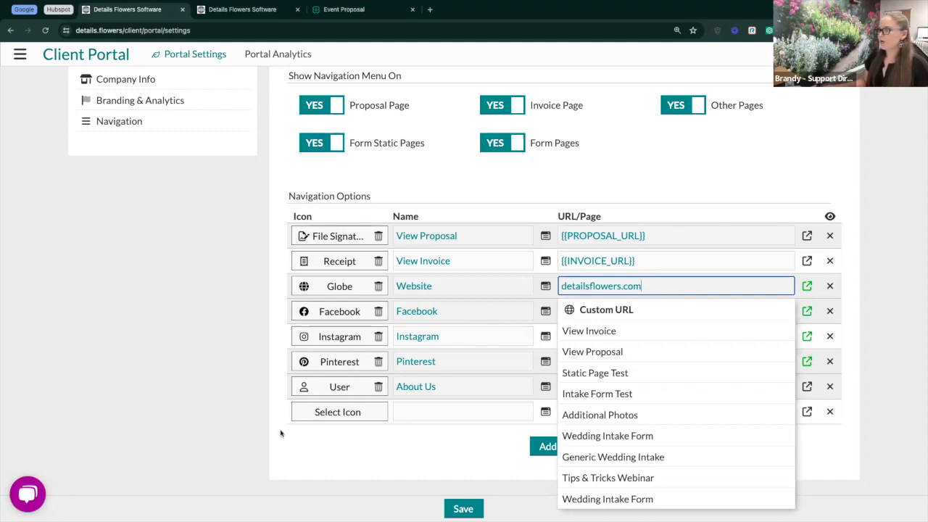
{"action": "left_click", "coordinate": [367, 466]}
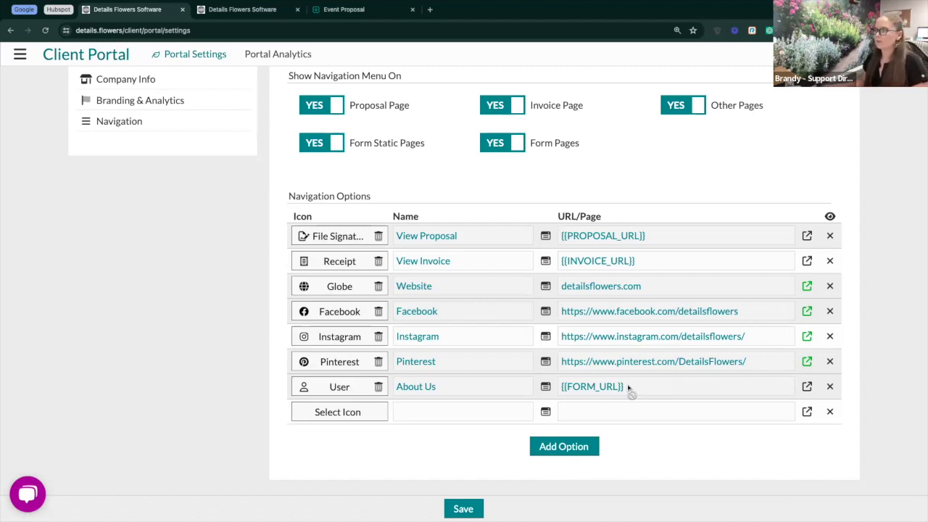
{"action": "left_click", "coordinate": [635, 361]}
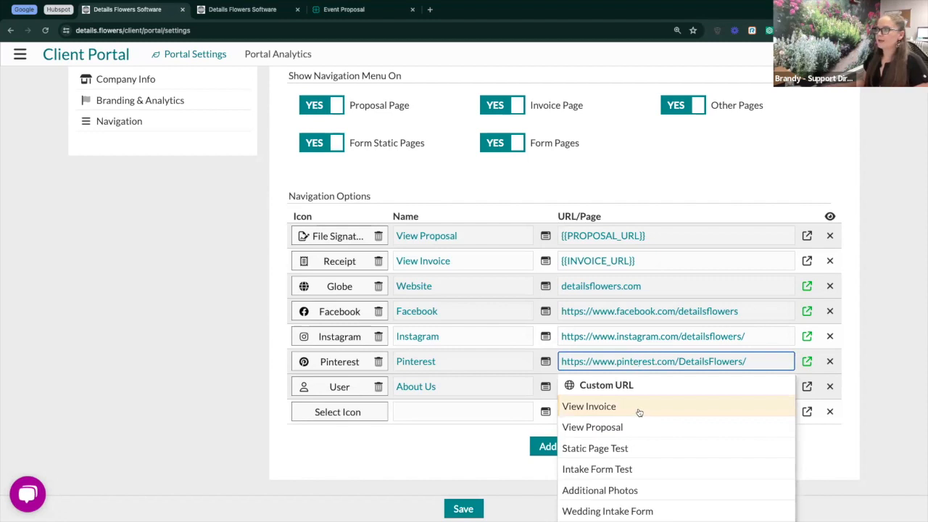
{"action": "scroll", "coordinate": [639, 412], "scroll_direction": "down", "scroll_amount": 2}
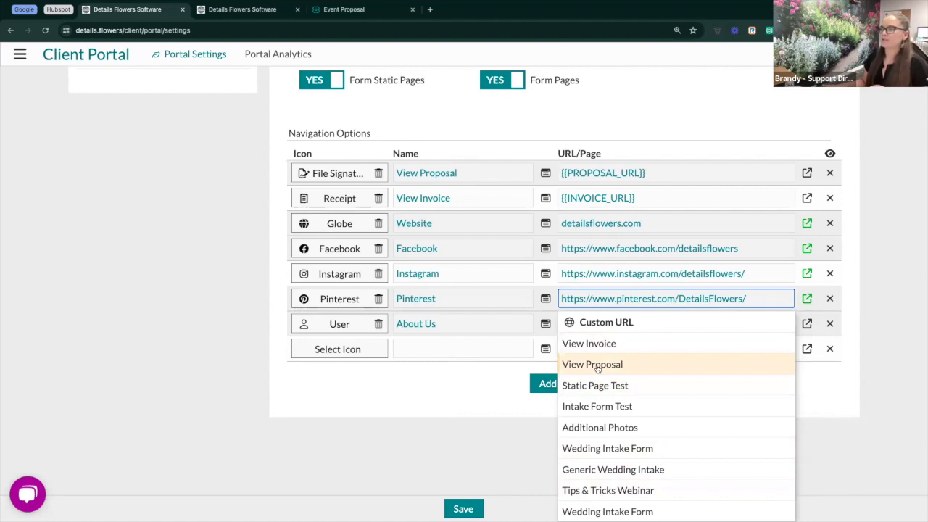
{"action": "left_click", "coordinate": [406, 387]}
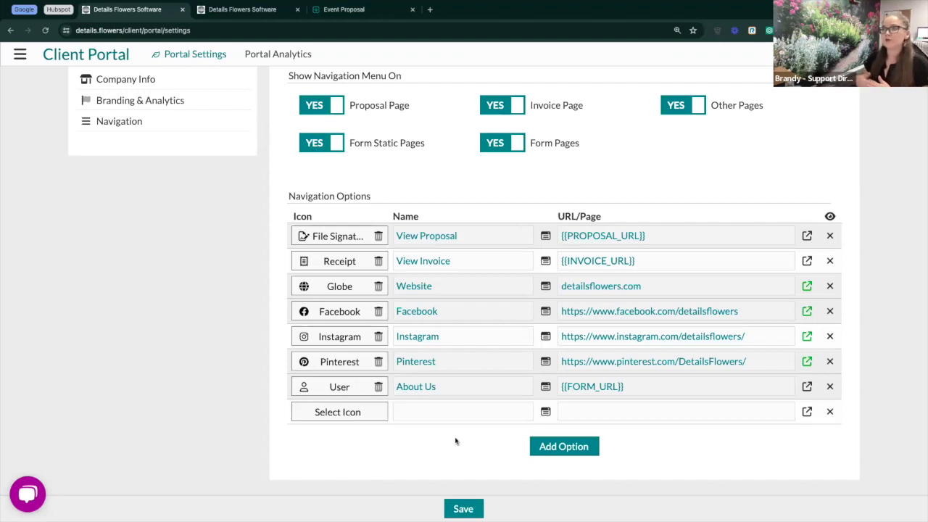
Look through the main menu, close it, and remove the empty navigation option at the end of the list.
{"action": "left_click", "coordinate": [21, 55]}
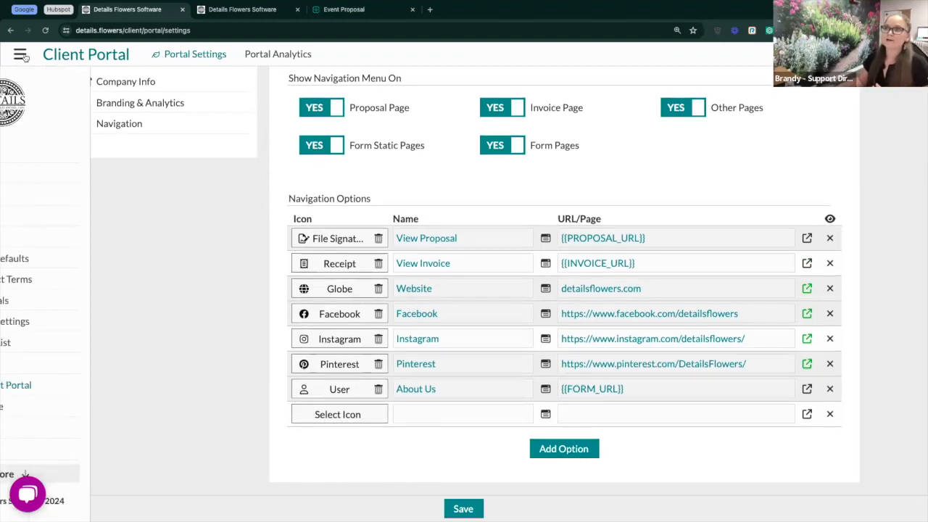
{"action": "left_click", "coordinate": [105, 474]}
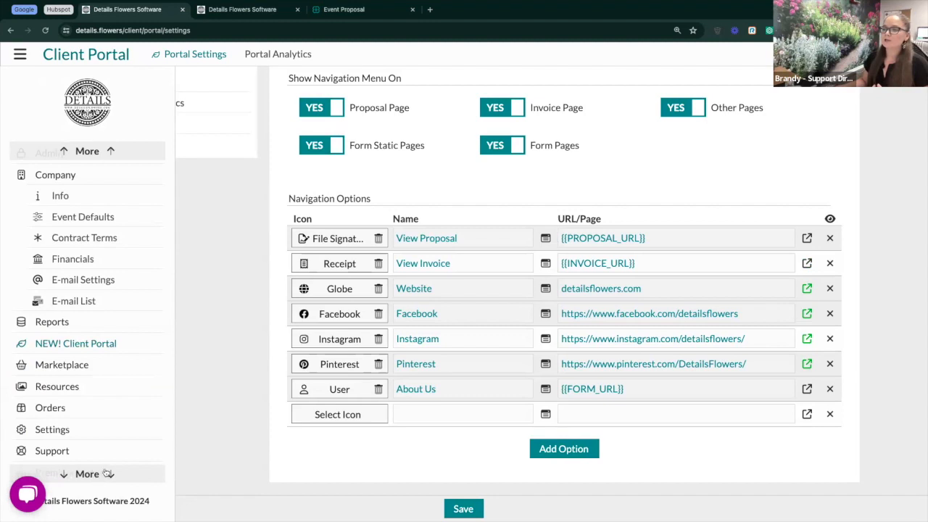
{"action": "left_click", "coordinate": [252, 373]}
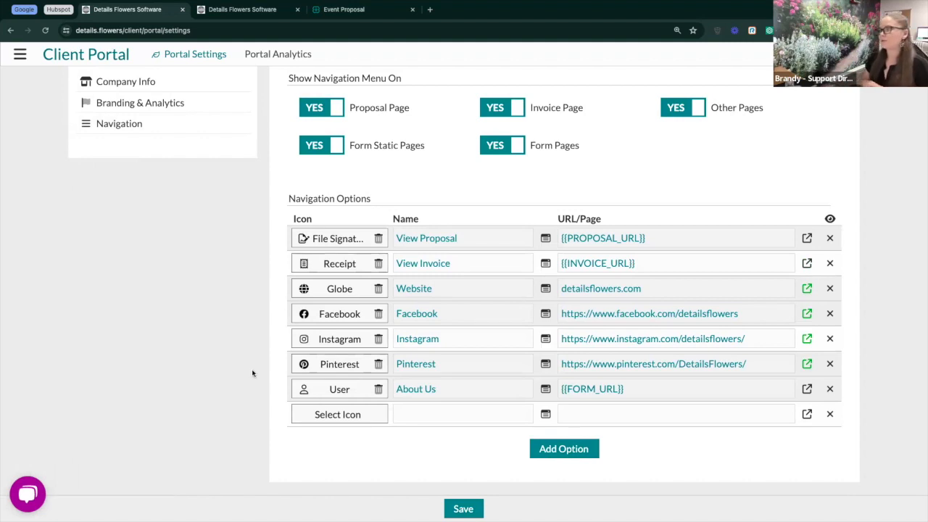
{"action": "left_click", "coordinate": [830, 414]}
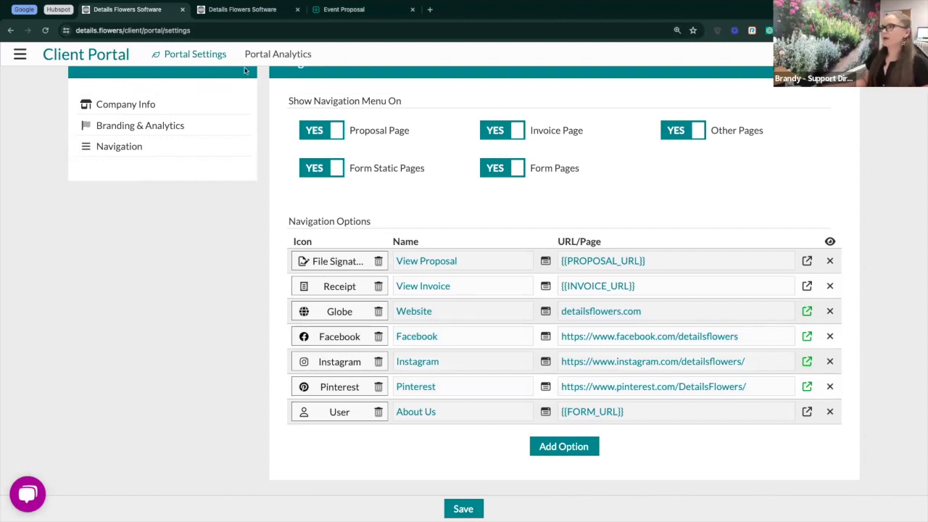
Switch to the event's own client portal settings and view its Branding & Analytics and Navigation sections.
{"action": "left_click", "coordinate": [244, 10]}
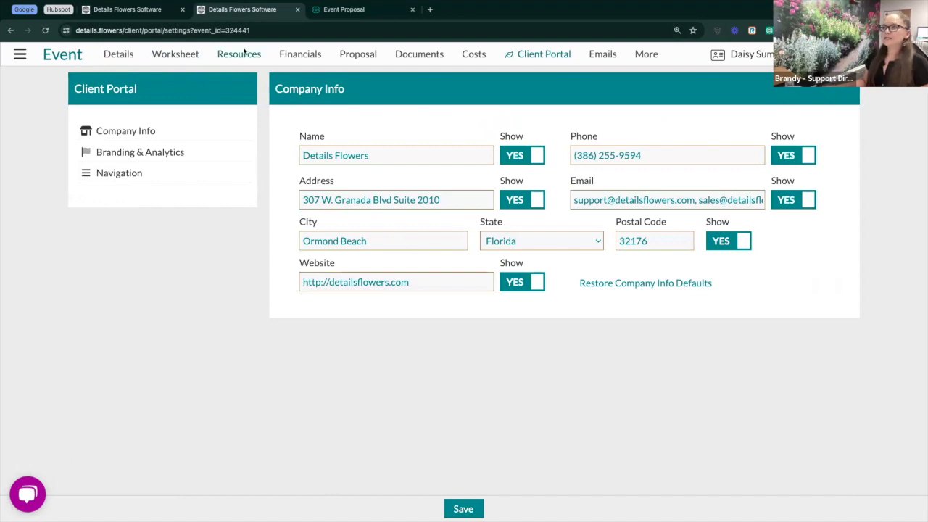
{"action": "left_click", "coordinate": [537, 55]}
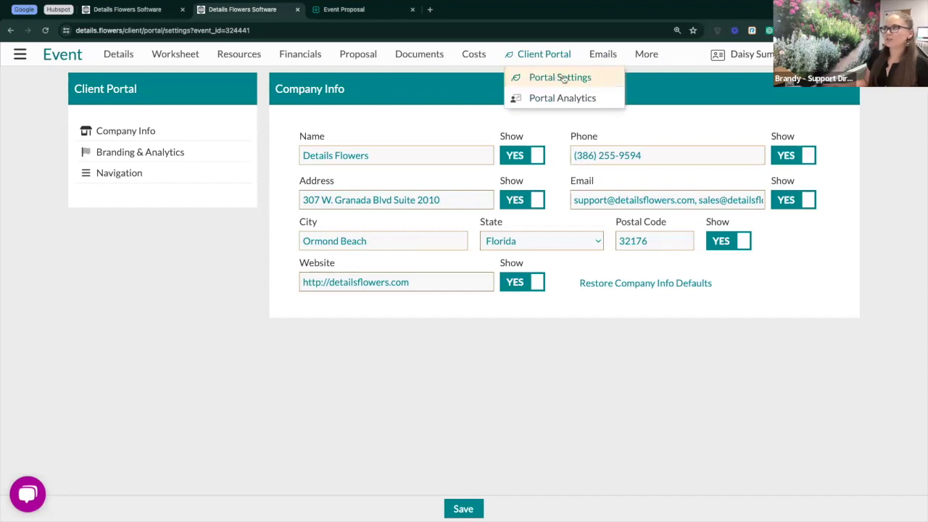
{"action": "left_click", "coordinate": [650, 56]}
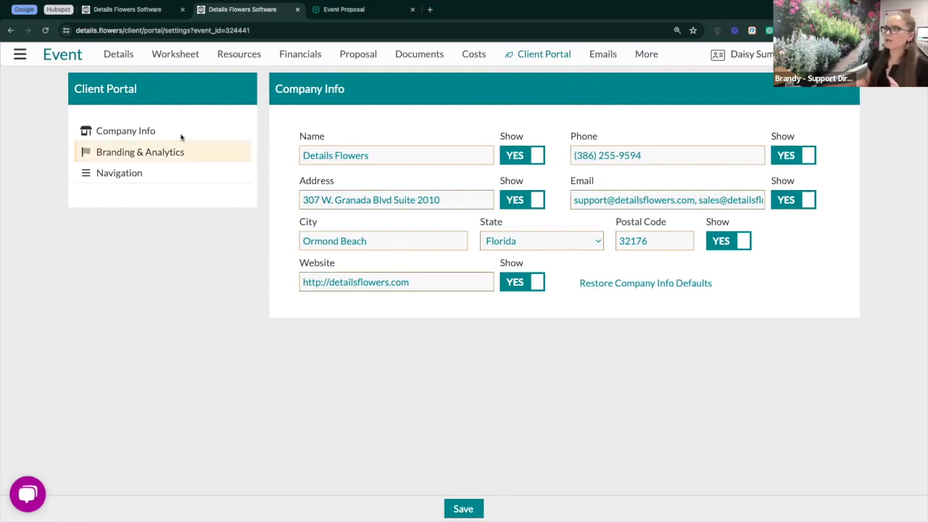
{"action": "left_click", "coordinate": [121, 158]}
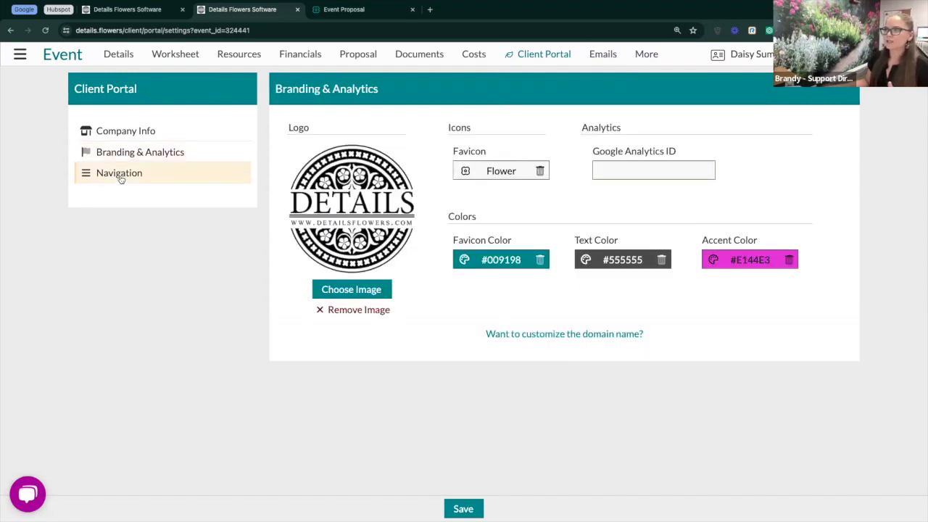
{"action": "left_click", "coordinate": [121, 178]}
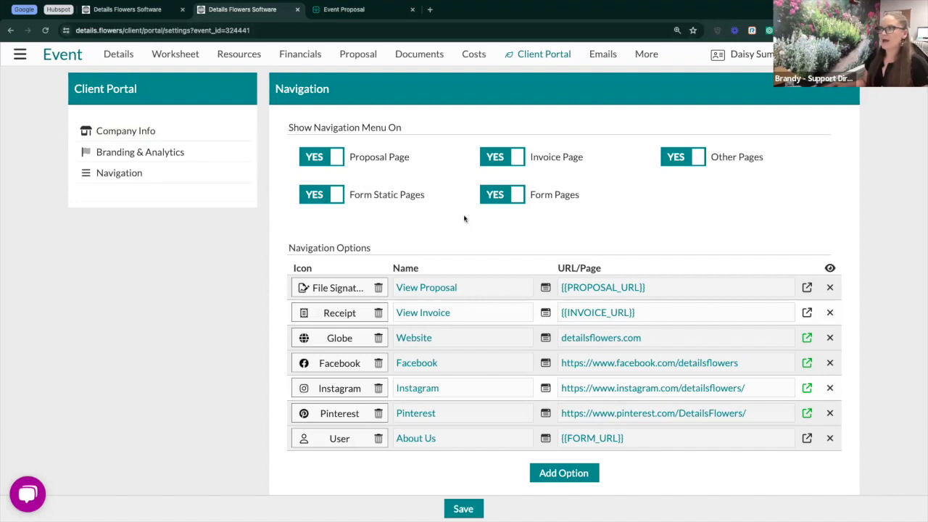
Open the event's proposal settings, check the event's additional pages, and view the proposal as the client sees it.
{"action": "left_click", "coordinate": [358, 60]}
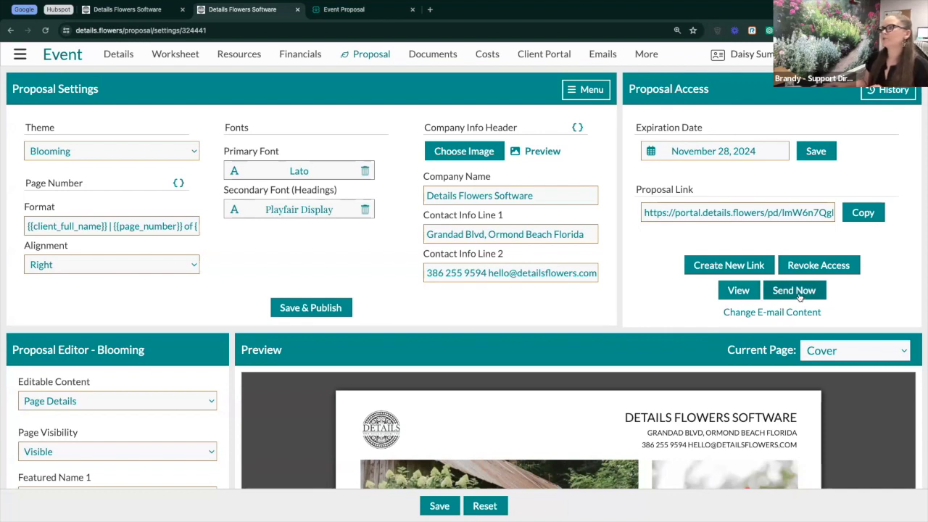
{"action": "left_click", "coordinate": [645, 56]}
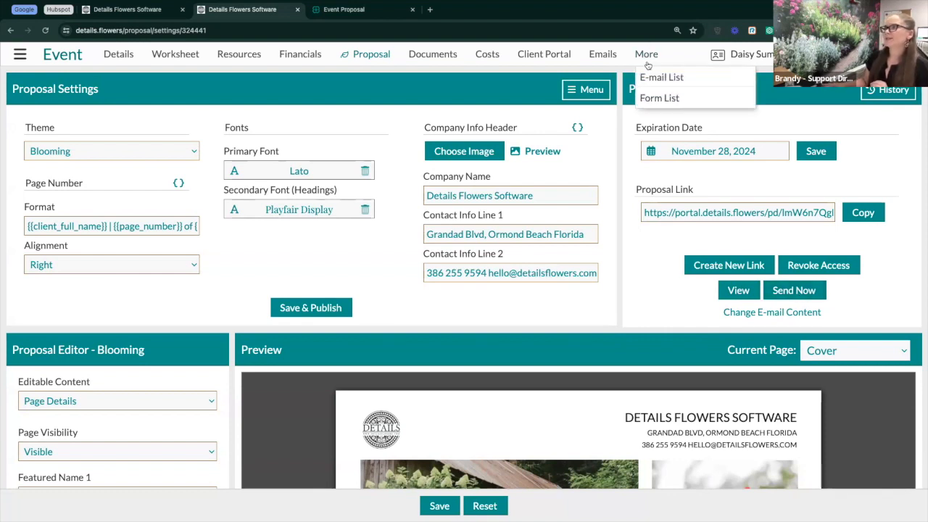
{"action": "left_click", "coordinate": [524, 85]}
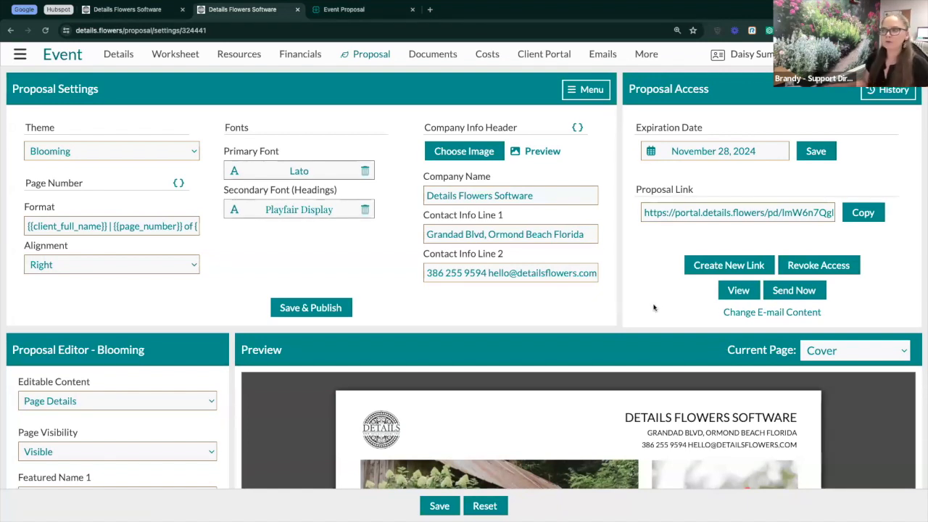
{"action": "left_click", "coordinate": [738, 290]}
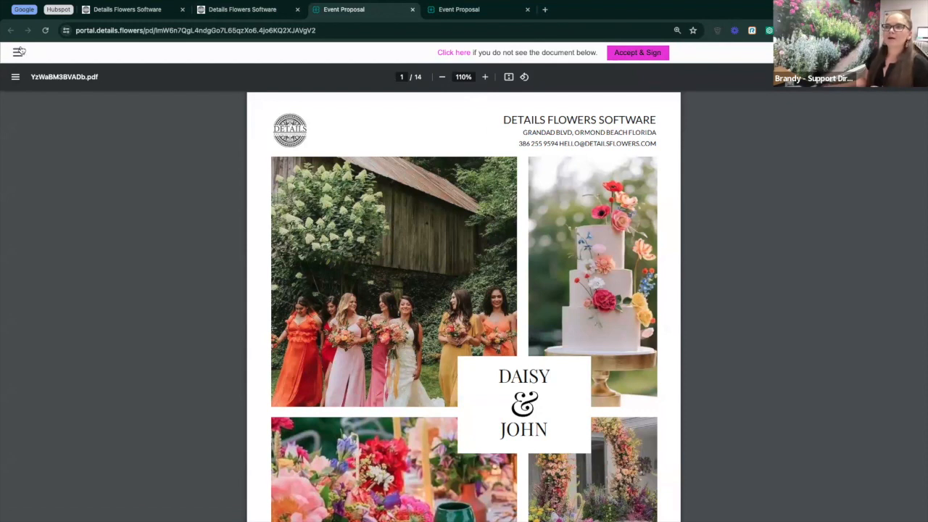
View the client's invoice through the portal side menu and return to the proposal the same way.
{"action": "left_click", "coordinate": [17, 53]}
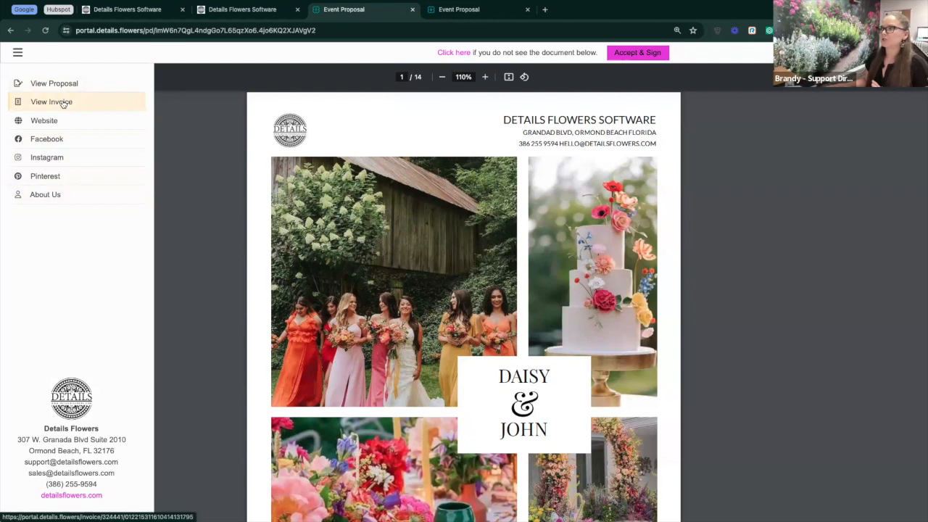
{"action": "left_click", "coordinate": [63, 103]}
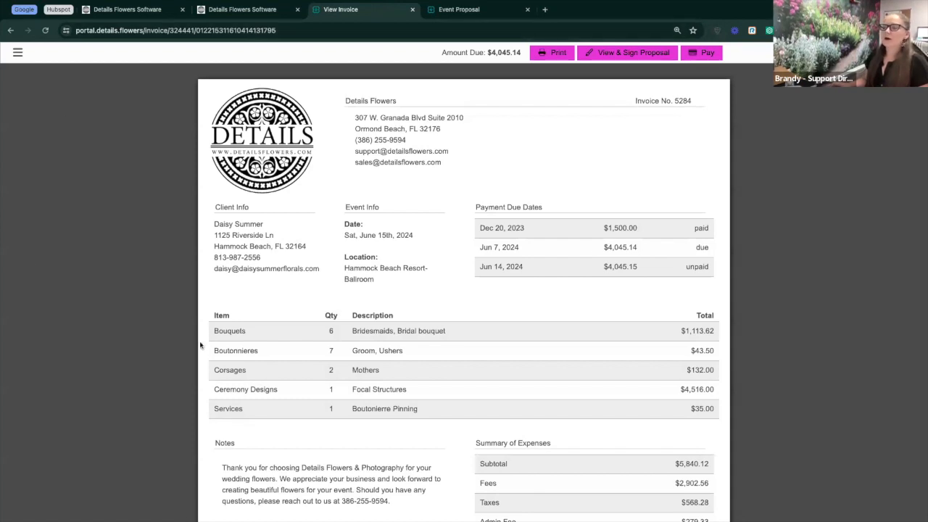
{"action": "left_click", "coordinate": [18, 53]}
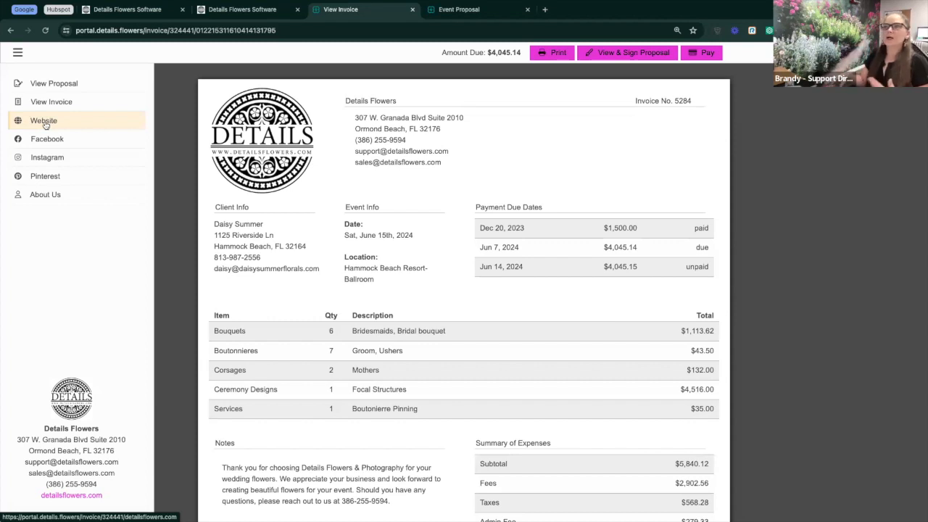
{"action": "left_click", "coordinate": [51, 84]}
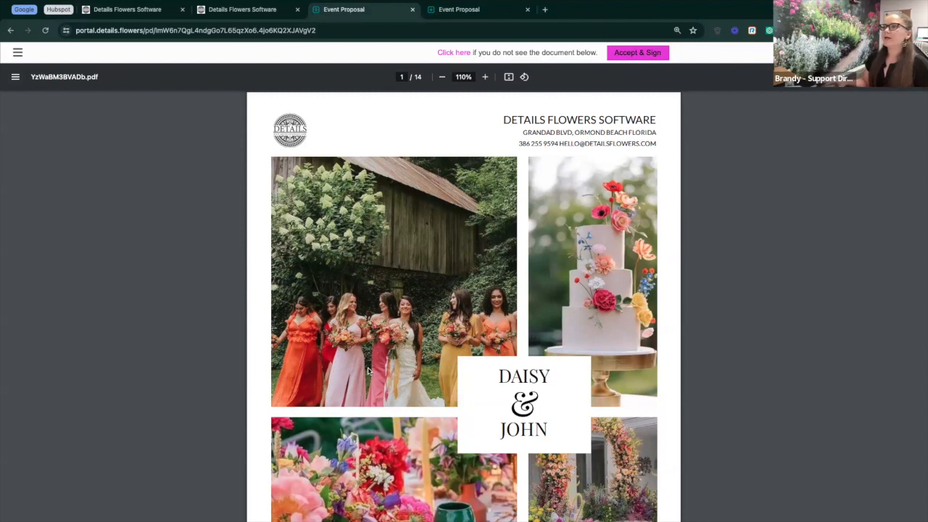
Test the Pinterest link in the proposal's side menu and close the page it opens.
{"action": "left_click", "coordinate": [18, 52]}
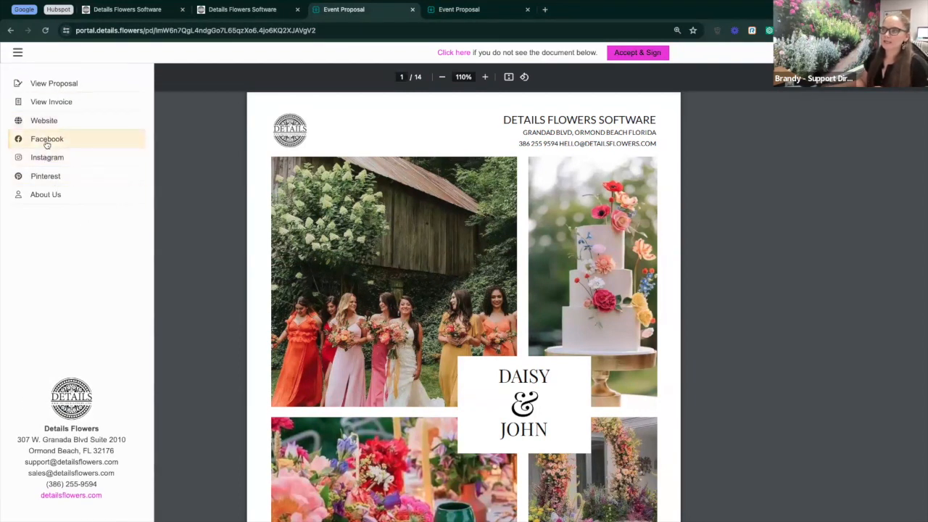
{"action": "left_click", "coordinate": [45, 177]}
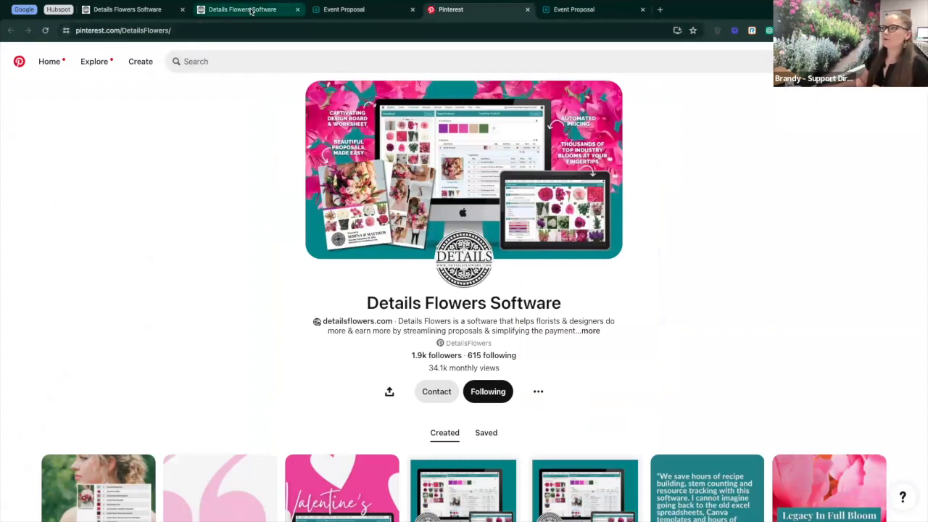
{"action": "left_click", "coordinate": [527, 10]}
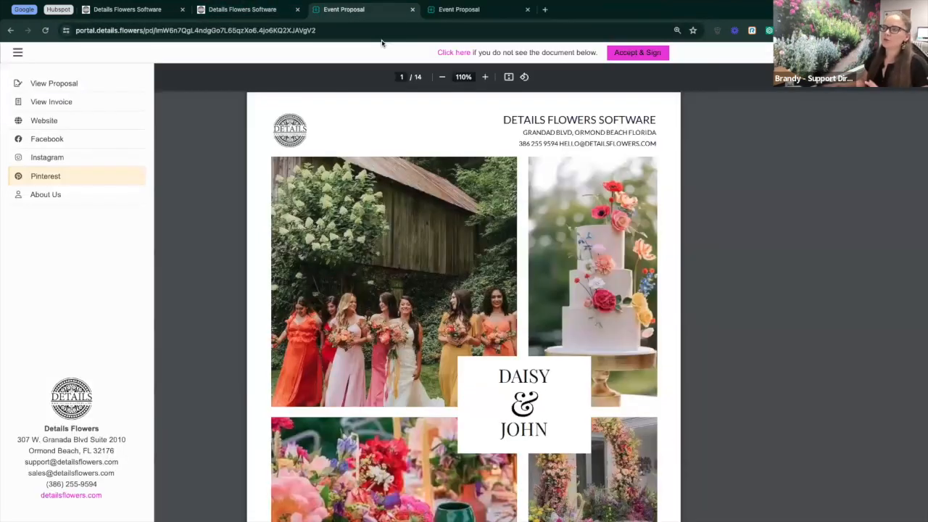
Return to the event's client portal settings and open its Navigation section to review the link options.
{"action": "left_click", "coordinate": [266, 11]}
{"action": "left_click", "coordinate": [571, 76]}
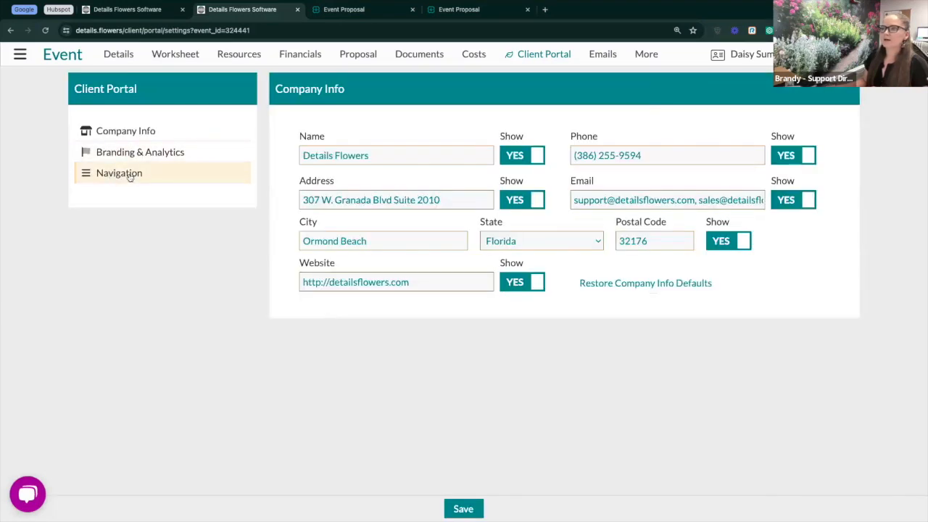
{"action": "left_click", "coordinate": [126, 178]}
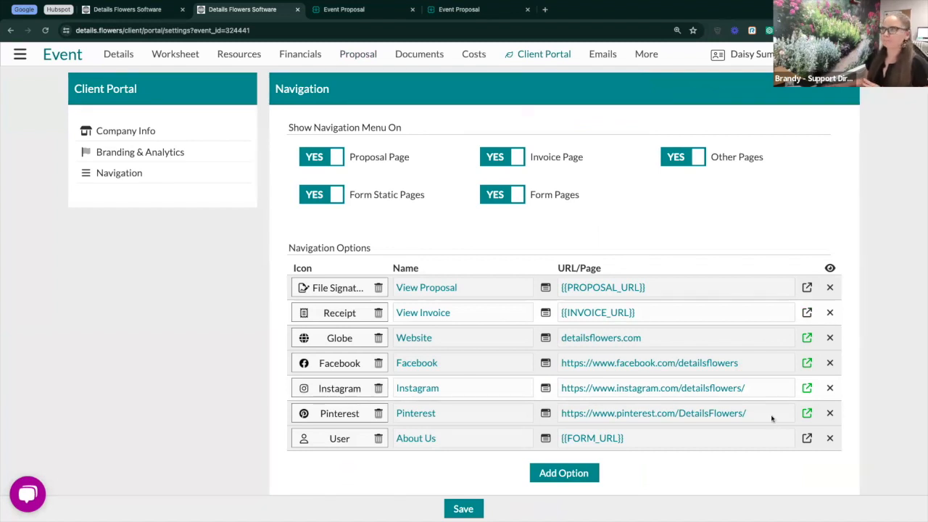
Open About Us from the proposal's side menu, look through the designers page, and close it along with the remaining proposal page.
{"action": "left_click", "coordinate": [351, 10]}
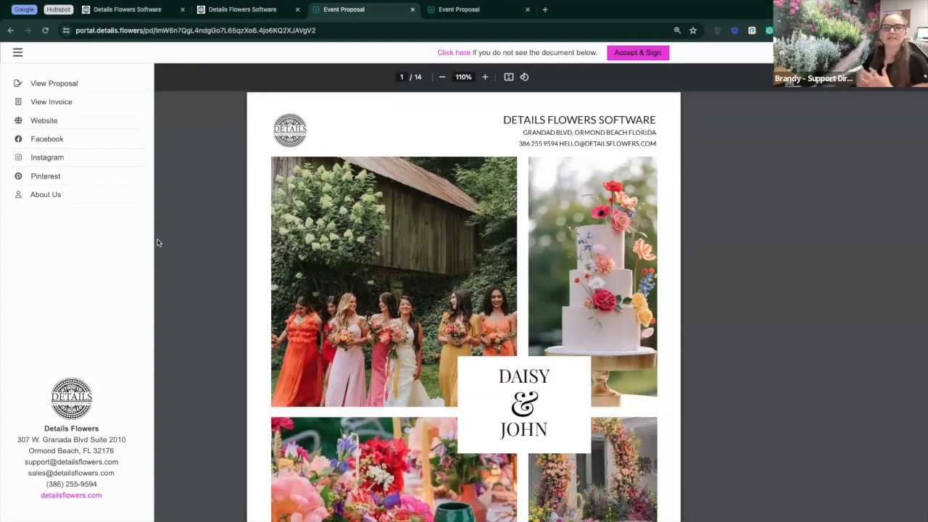
{"action": "left_click", "coordinate": [47, 196]}
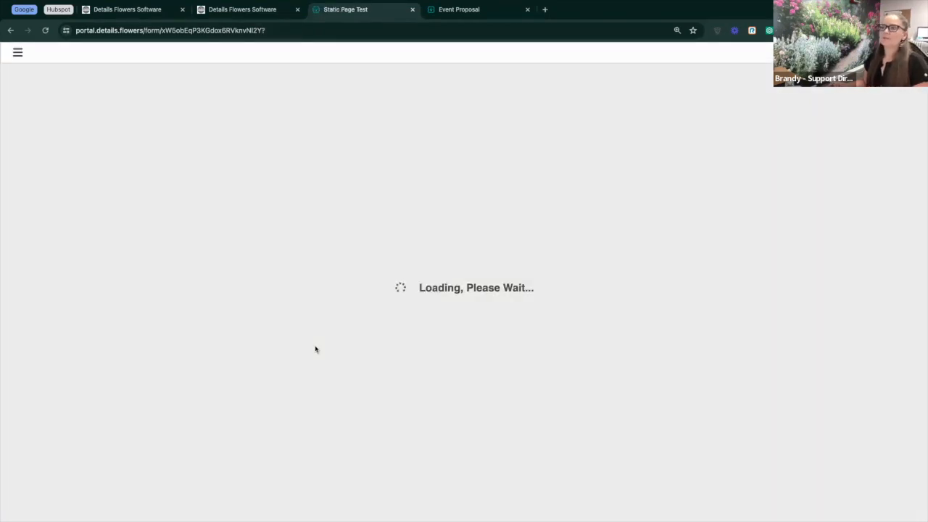
{"action": "scroll", "coordinate": [458, 227], "scroll_direction": "down", "scroll_amount": 3}
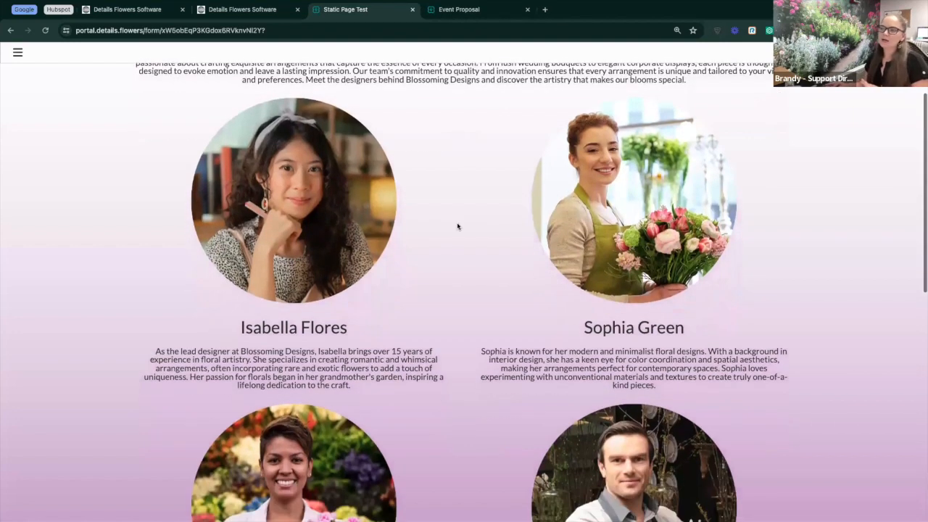
{"action": "scroll", "coordinate": [458, 227], "scroll_direction": "down", "scroll_amount": 5}
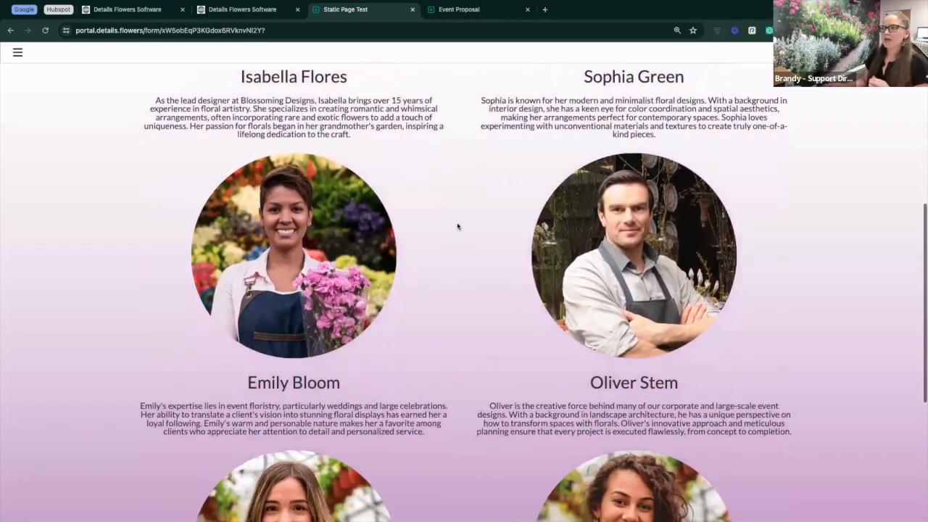
{"action": "scroll", "coordinate": [457, 227], "scroll_direction": "down", "scroll_amount": 5}
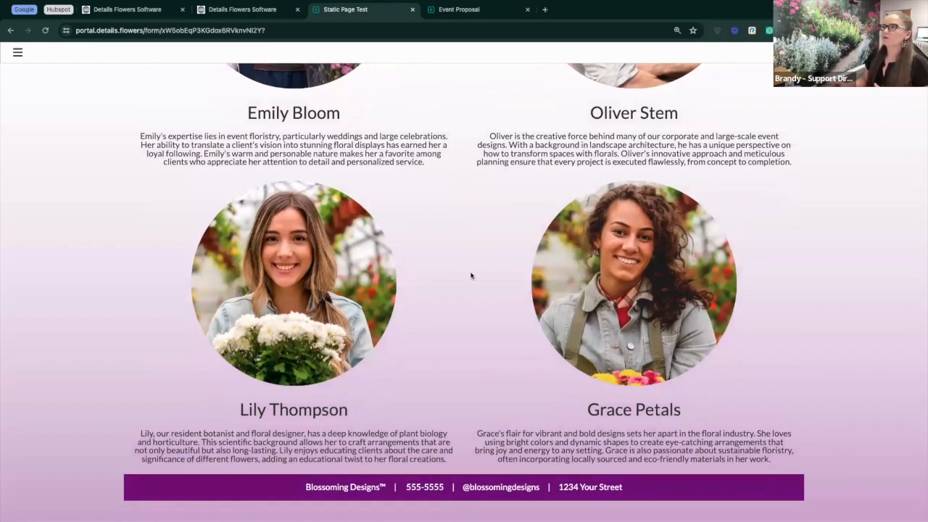
{"action": "scroll", "coordinate": [470, 276], "scroll_direction": "up", "scroll_amount": 8}
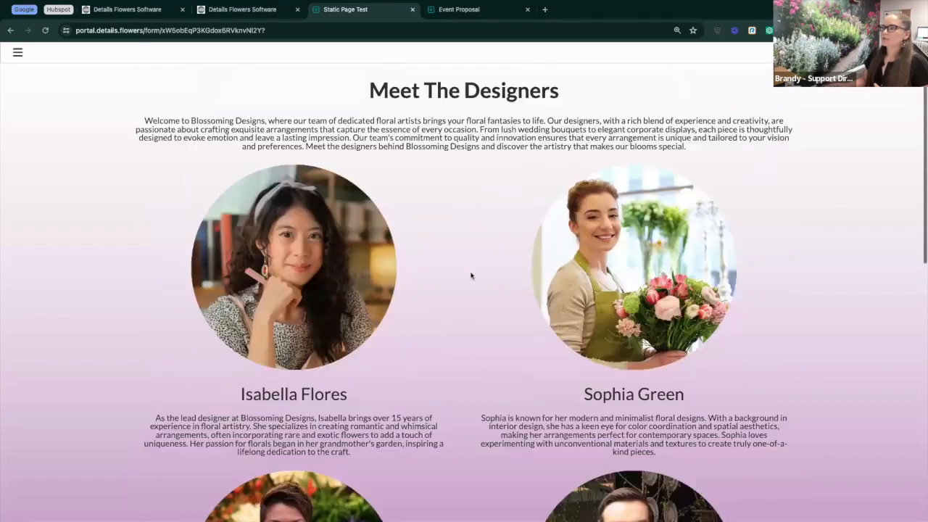
{"action": "left_click", "coordinate": [414, 10]}
{"action": "left_click", "coordinate": [413, 10]}
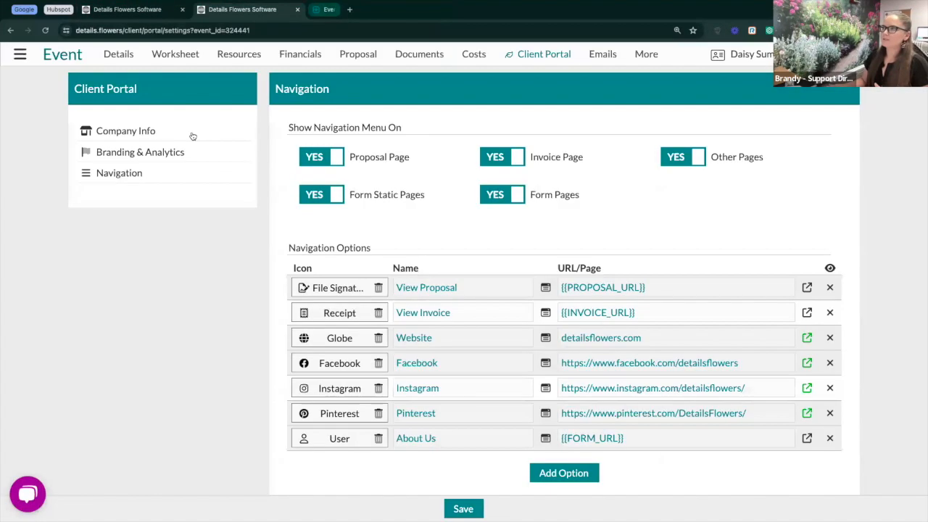
Open the form list, check the Static Page option in a new form's settings, and close them without saving.
{"action": "left_click", "coordinate": [20, 54]}
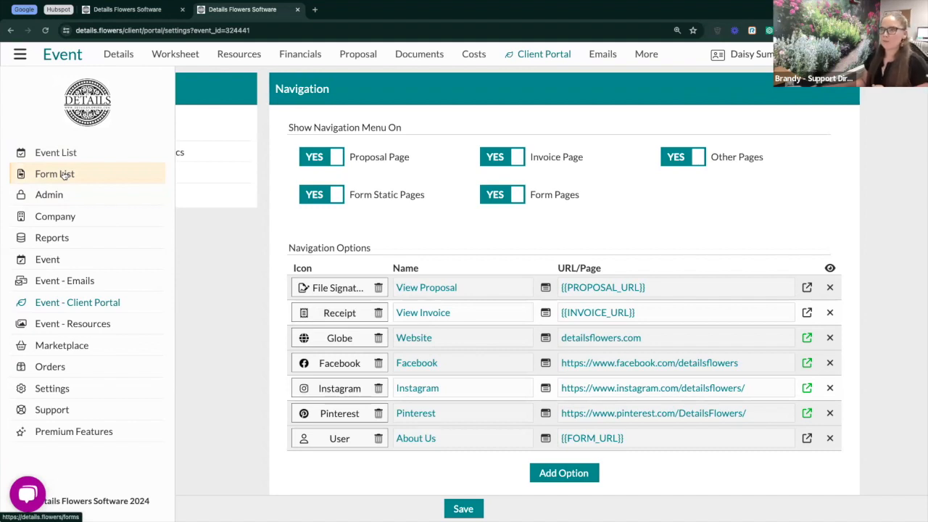
{"action": "left_click", "coordinate": [64, 176]}
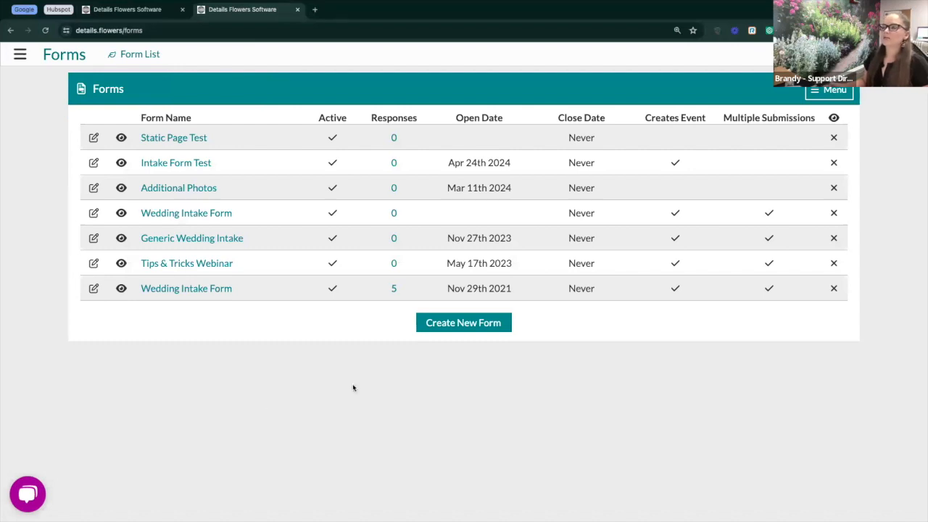
{"action": "left_click", "coordinate": [479, 332]}
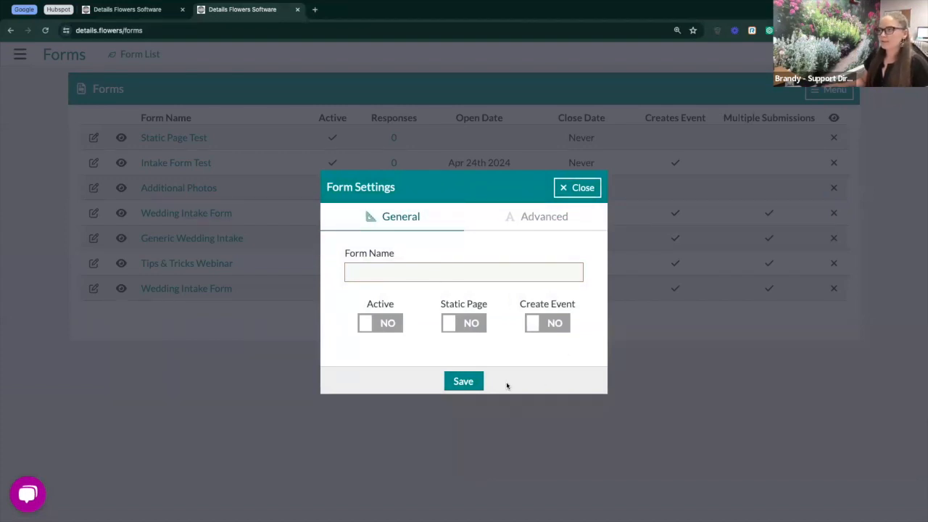
{"action": "left_click", "coordinate": [461, 325]}
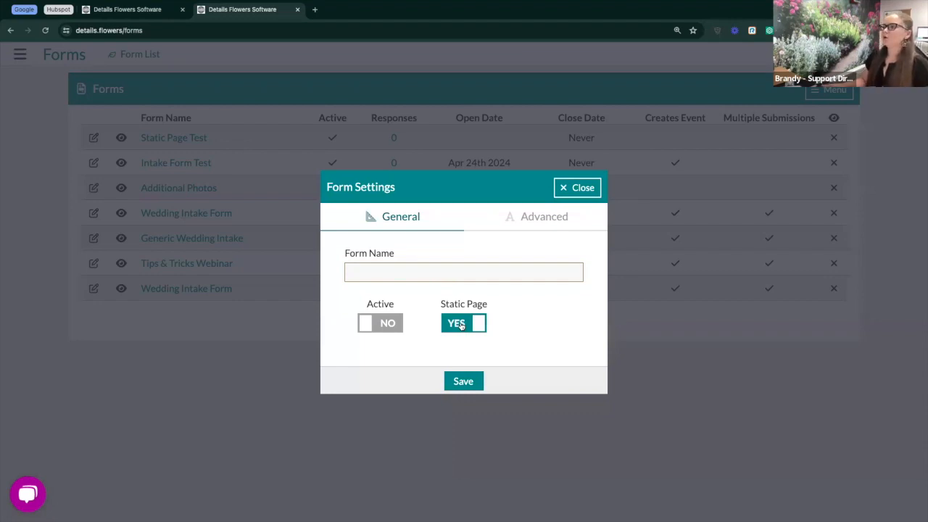
{"action": "left_click", "coordinate": [582, 187]}
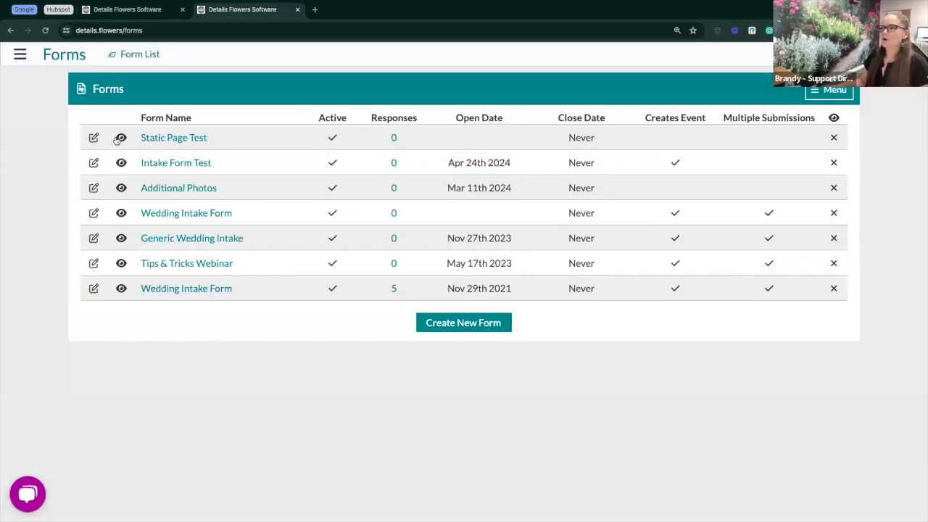
Open the Static Page Test form in the editor and check which component types can be added below the designer profiles.
{"action": "left_click", "coordinate": [167, 138]}
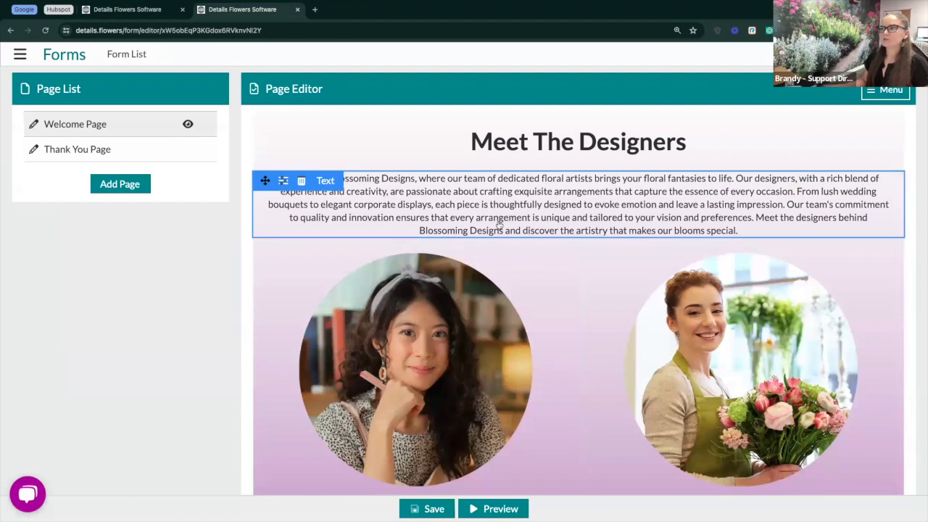
{"action": "scroll", "coordinate": [499, 225], "scroll_direction": "down", "scroll_amount": 3}
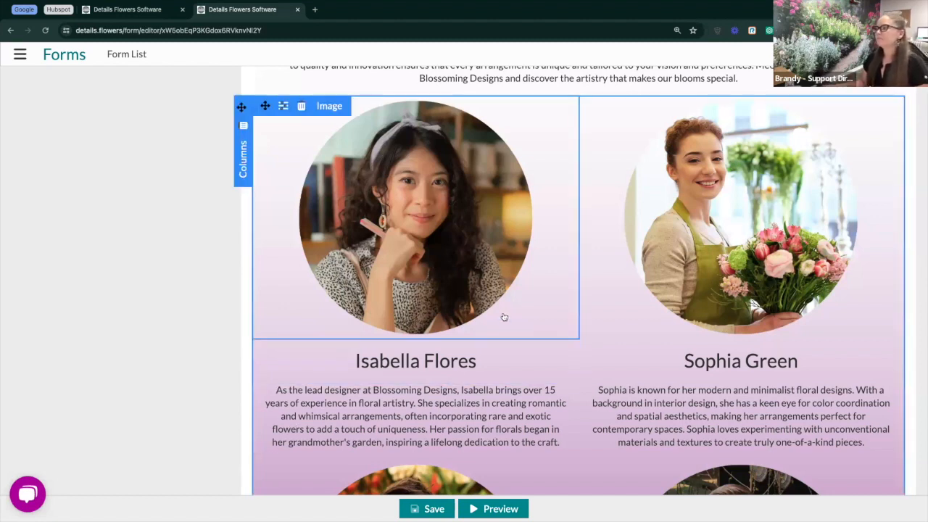
{"action": "scroll", "coordinate": [503, 315], "scroll_direction": "down", "scroll_amount": 2}
{"action": "scroll", "coordinate": [504, 317], "scroll_direction": "down", "scroll_amount": 4}
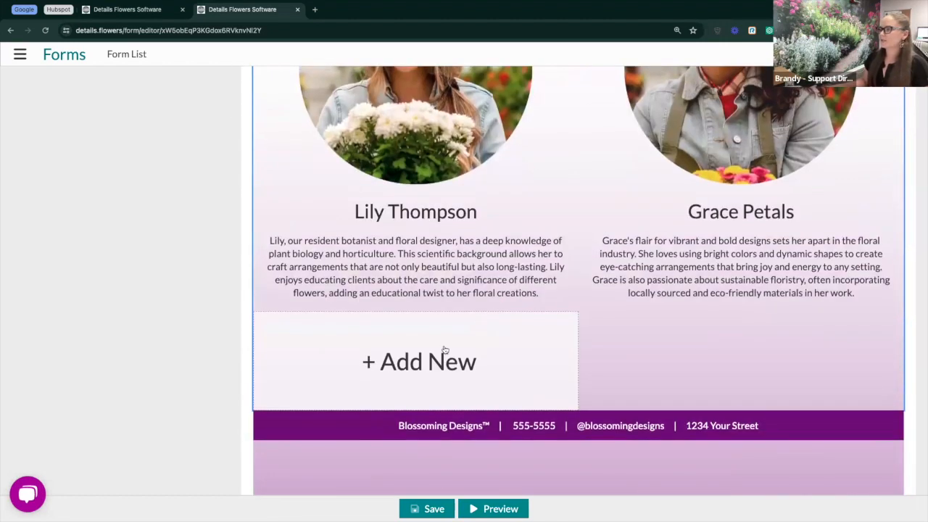
{"action": "left_click", "coordinate": [413, 352]}
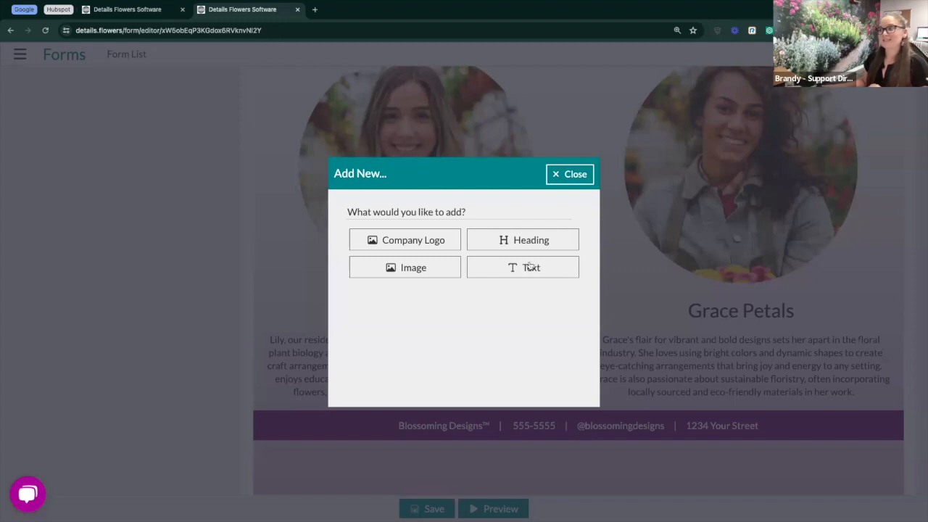
{"action": "left_click", "coordinate": [585, 175]}
{"action": "scroll", "coordinate": [411, 305], "scroll_direction": "up", "scroll_amount": 3}
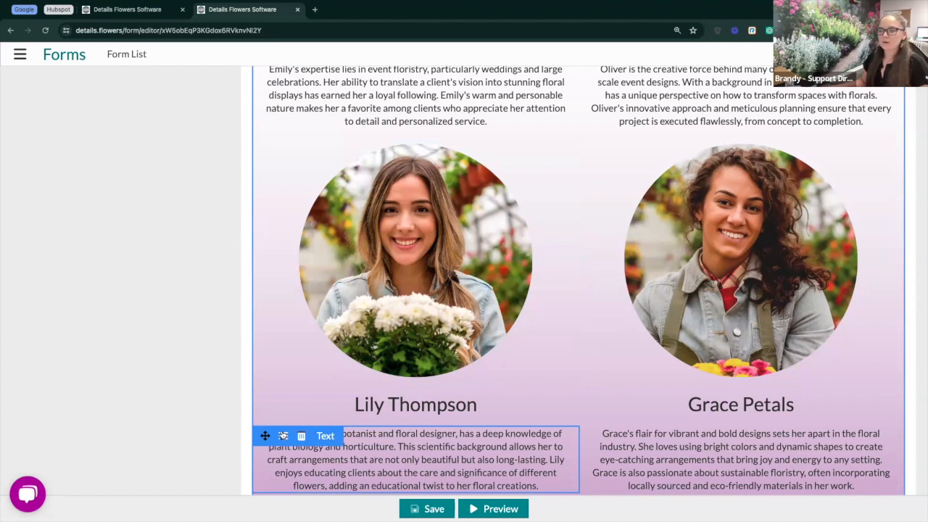
Review the text and general component options of the biography under the designer holding white flowers.
{"action": "left_click", "coordinate": [283, 436]}
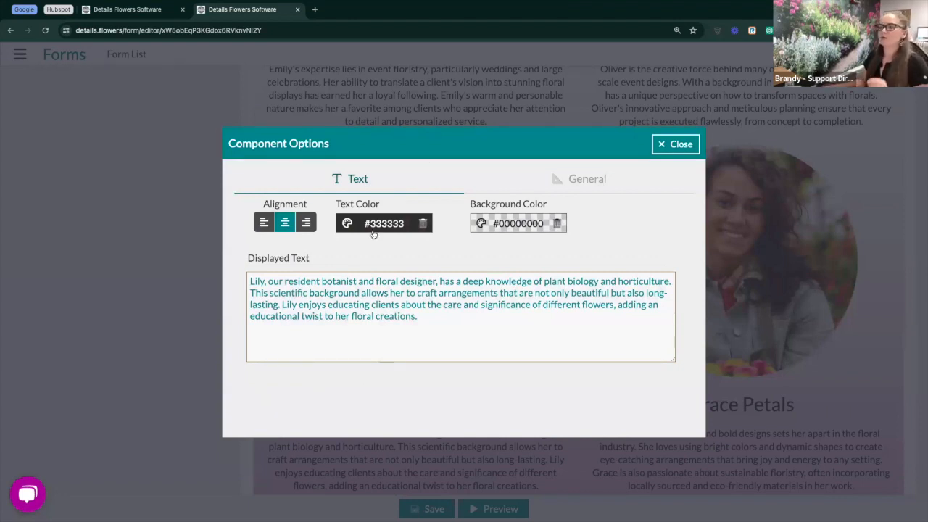
{"action": "left_click", "coordinate": [580, 178]}
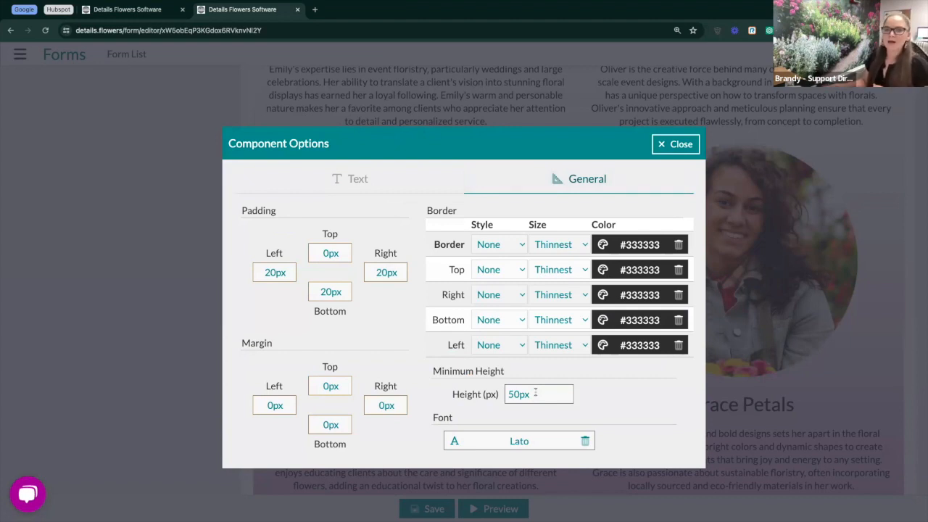
{"action": "left_click", "coordinate": [682, 145]}
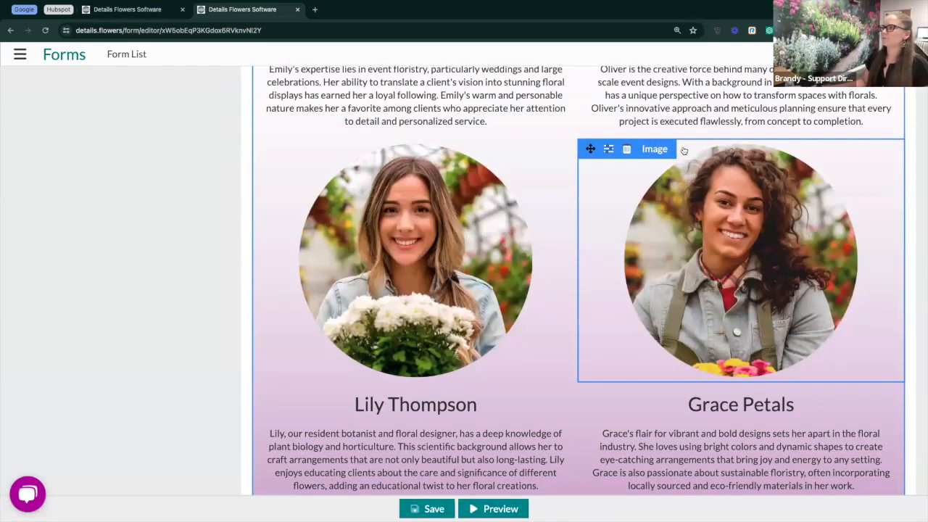
Review the form's general and component defaults, and apply them to the existing components but not to the existing pages.
{"action": "scroll", "coordinate": [651, 183], "scroll_direction": "up", "scroll_amount": 4}
{"action": "scroll", "coordinate": [651, 183], "scroll_direction": "up", "scroll_amount": 8}
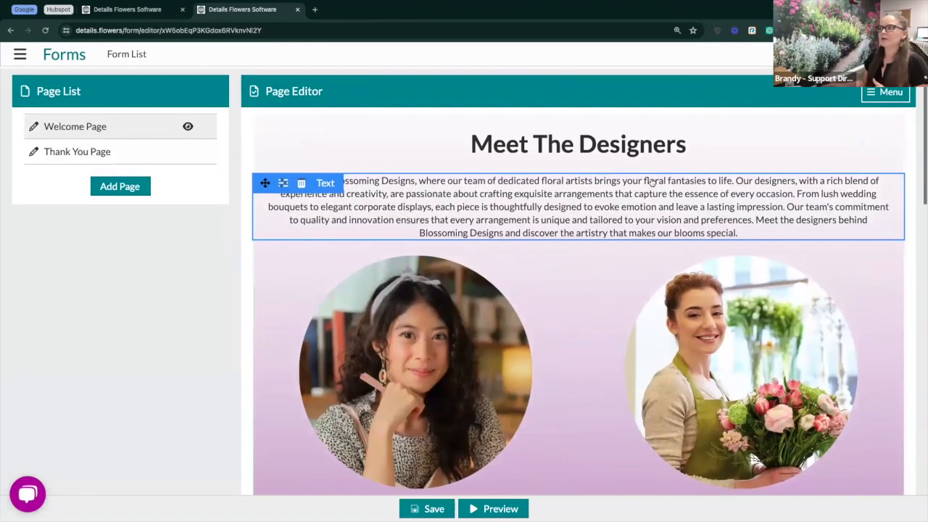
{"action": "left_click", "coordinate": [888, 91]}
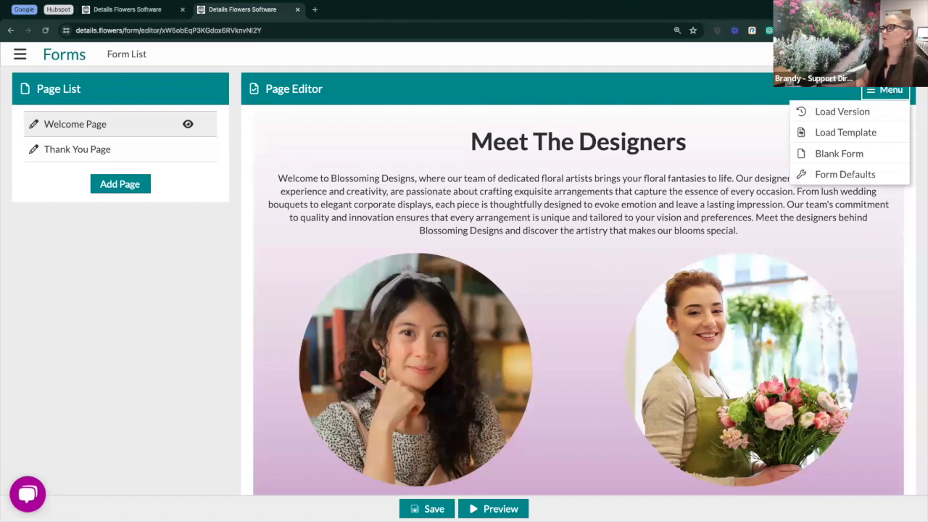
{"action": "left_click", "coordinate": [847, 175]}
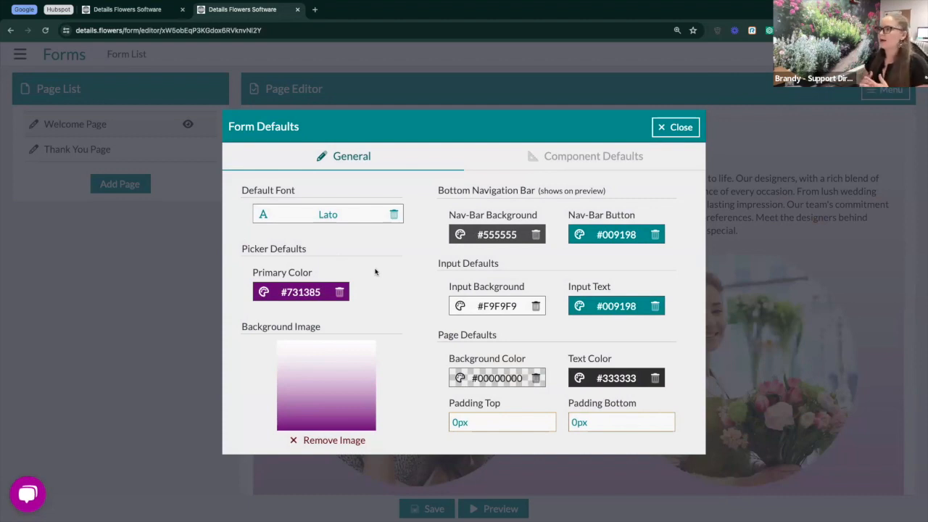
{"action": "left_click", "coordinate": [562, 161]}
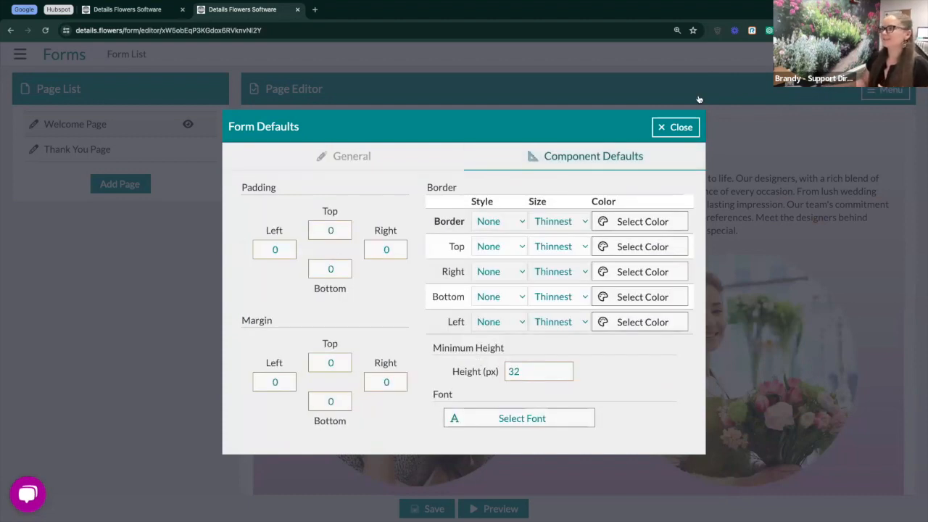
{"action": "left_click", "coordinate": [673, 131]}
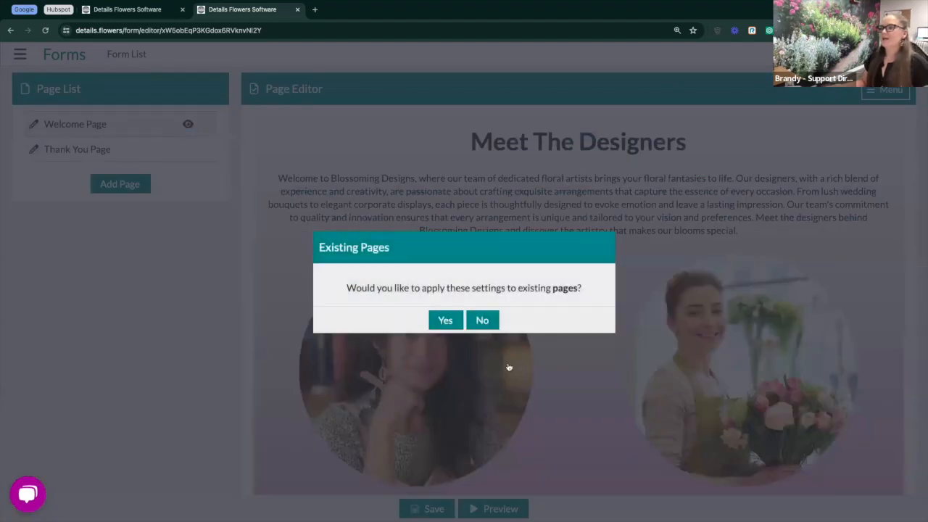
{"action": "left_click", "coordinate": [482, 321]}
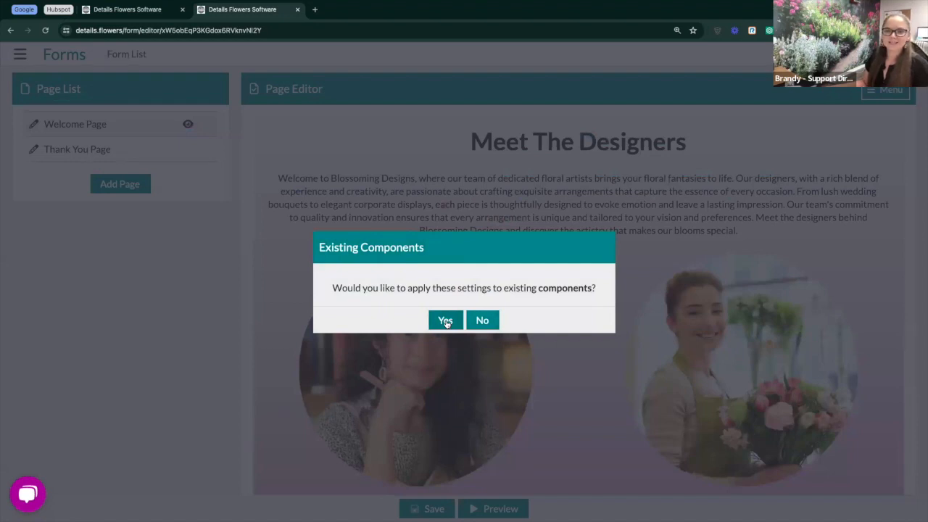
{"action": "left_click", "coordinate": [445, 321]}
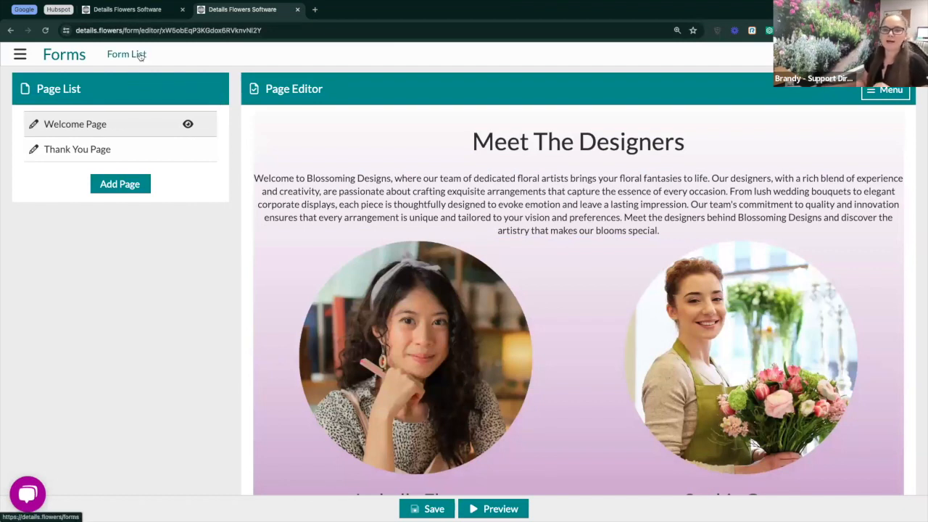
Look up the Subdomain option among the premium features and return to the global client portal Navigation settings.
{"action": "left_click", "coordinate": [20, 54]}
{"action": "left_click", "coordinate": [85, 391]}
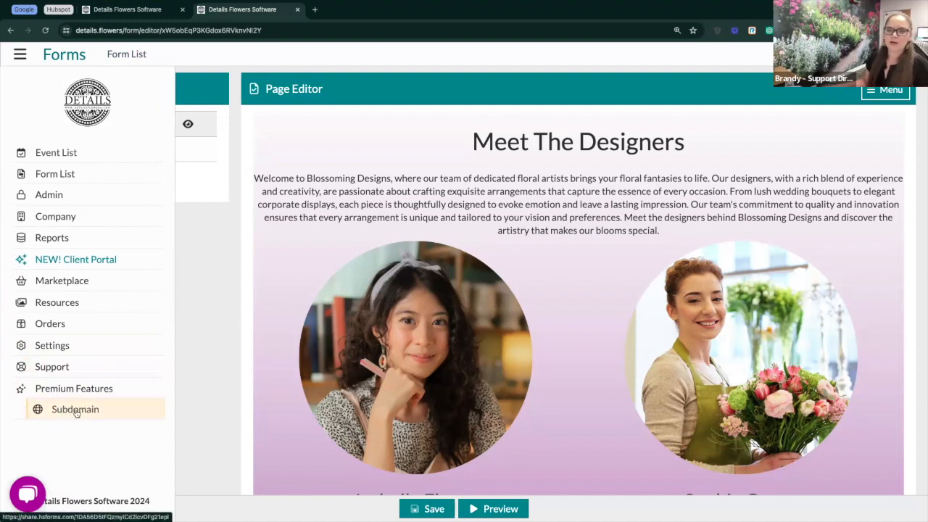
{"action": "left_click", "coordinate": [216, 334]}
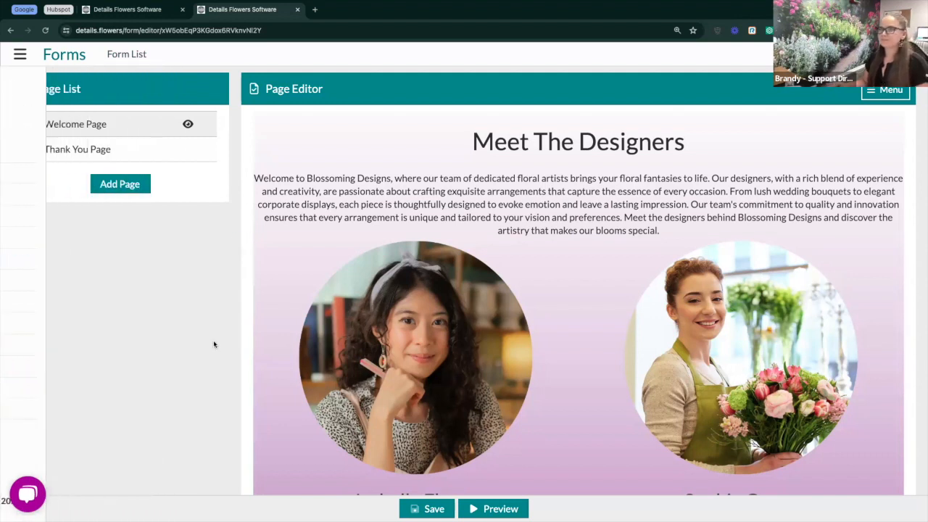
{"action": "left_click", "coordinate": [134, 10]}
{"action": "scroll", "coordinate": [152, 363], "scroll_direction": "up", "scroll_amount": 1}
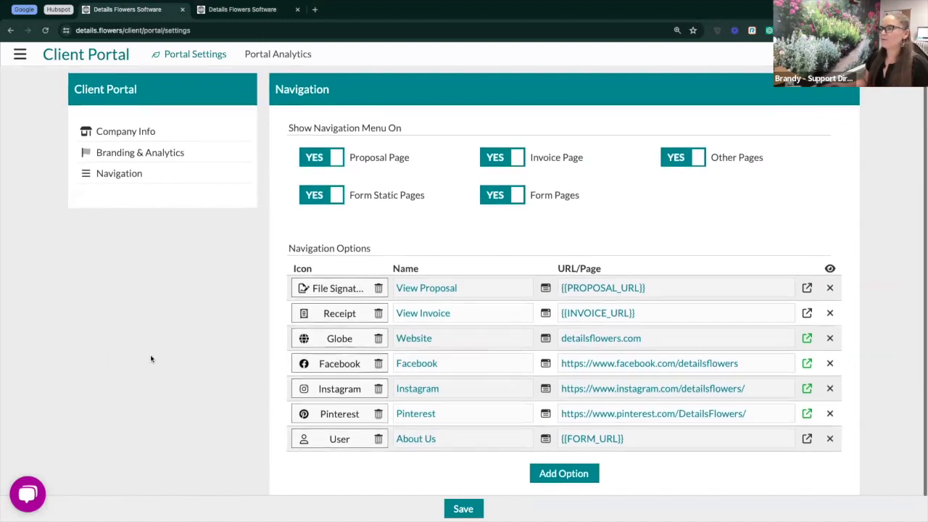